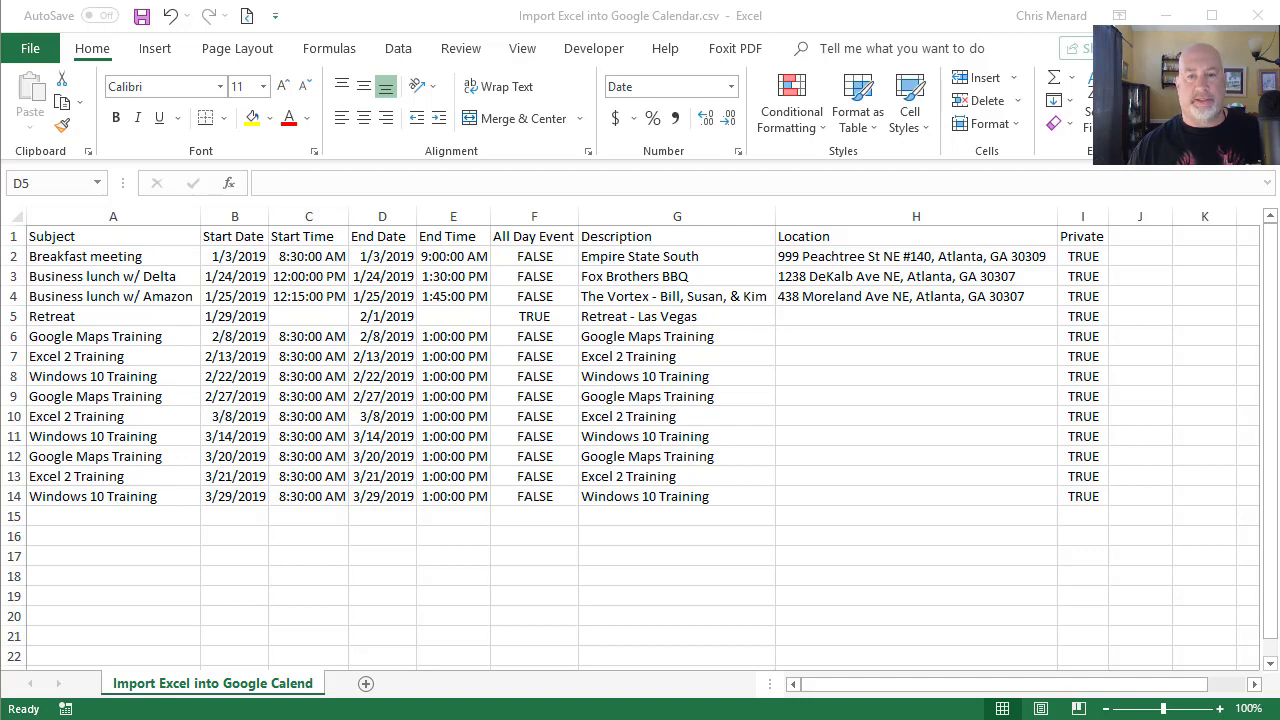
Look over the January 2019 month in Google Calendar, and the header row and event rows A2:I14 in the Excel sheet
key(alt+Tab)
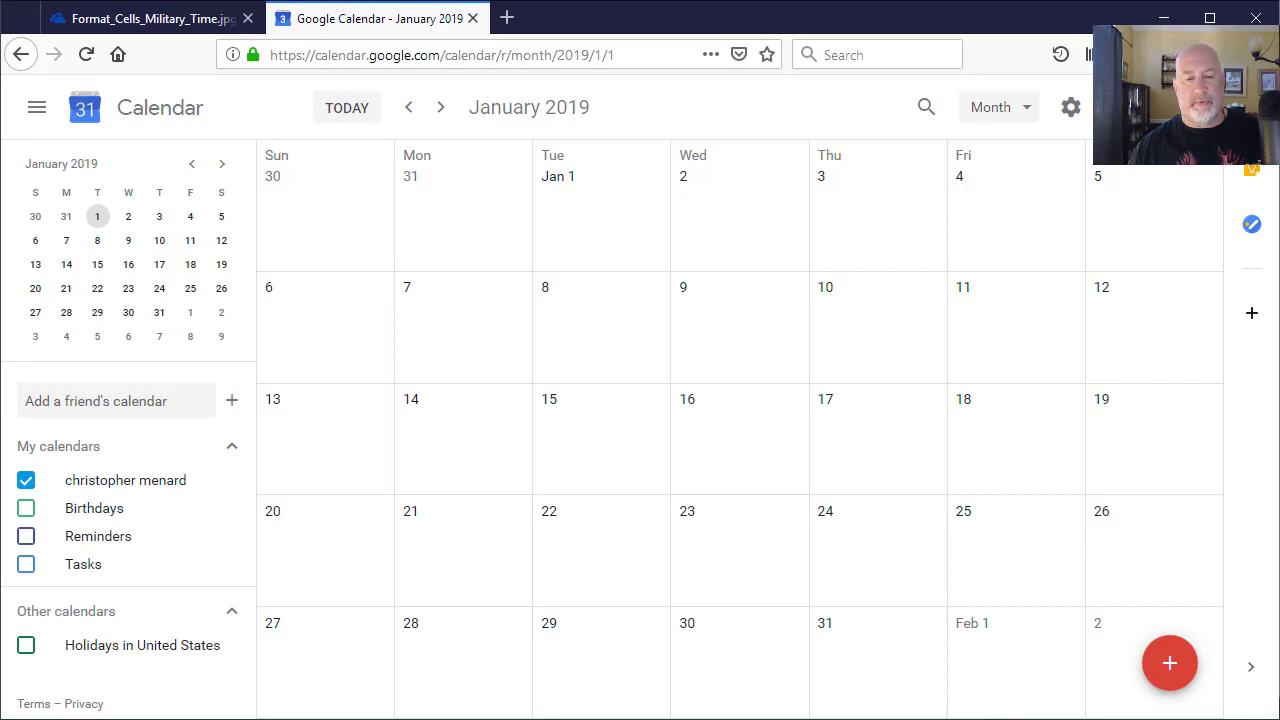
key(alt+Tab)
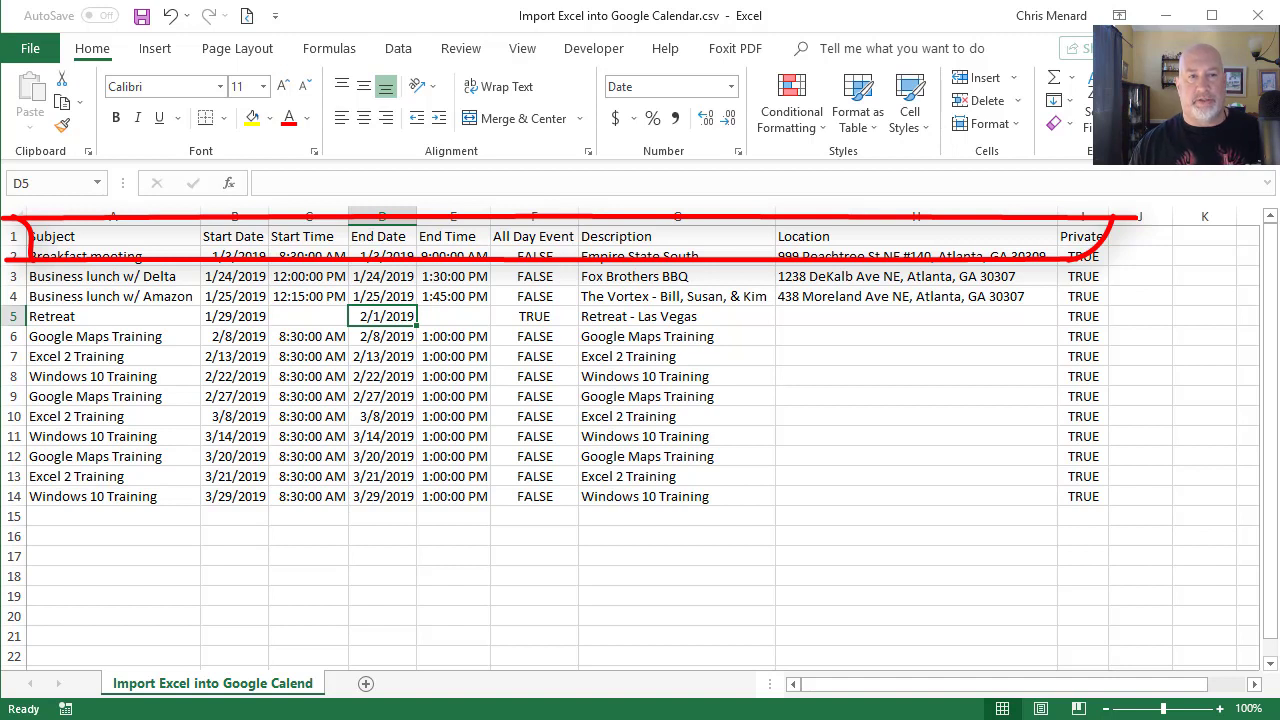
click(262, 238)
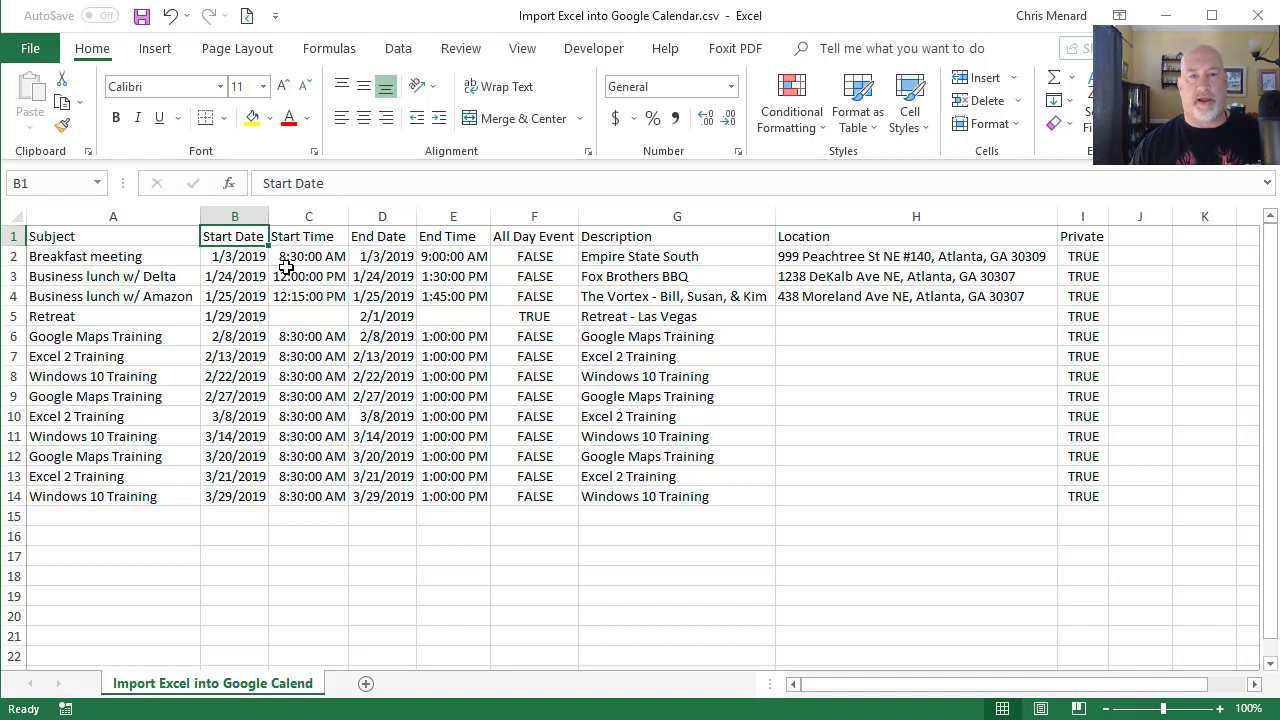
drag(171, 258, 320, 278)
drag(494, 343, 1062, 495)
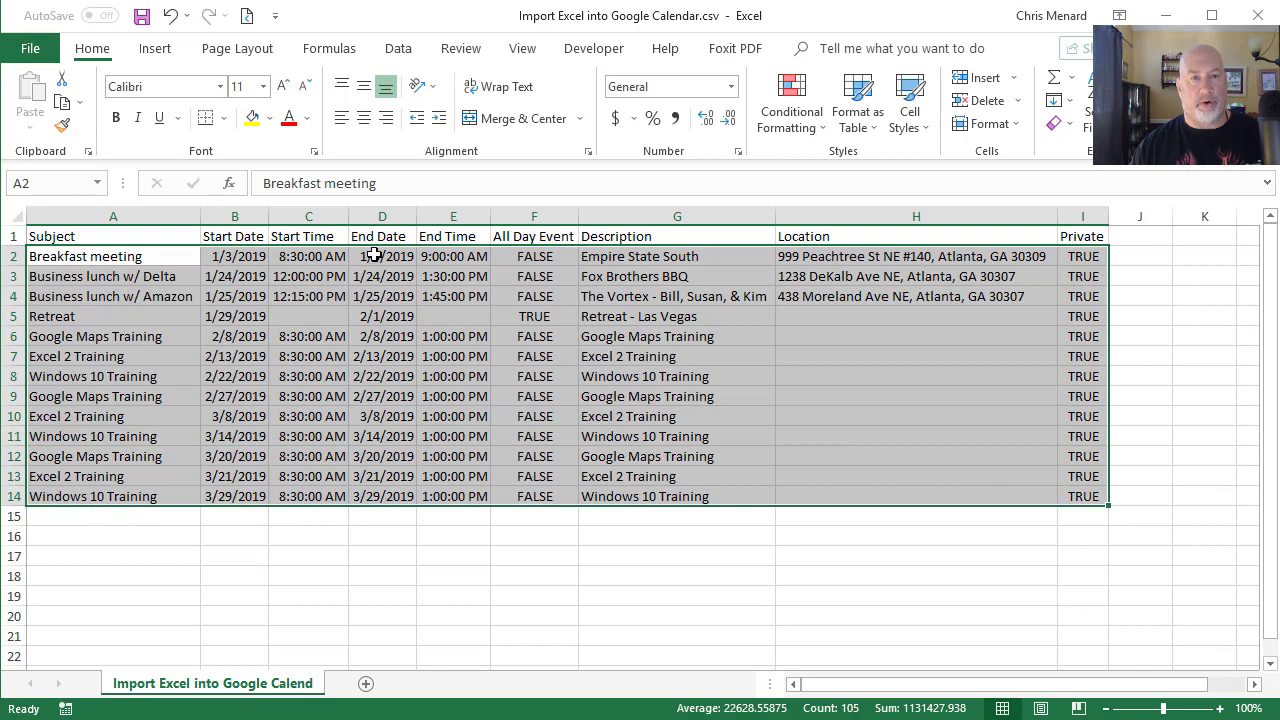
click(165, 260)
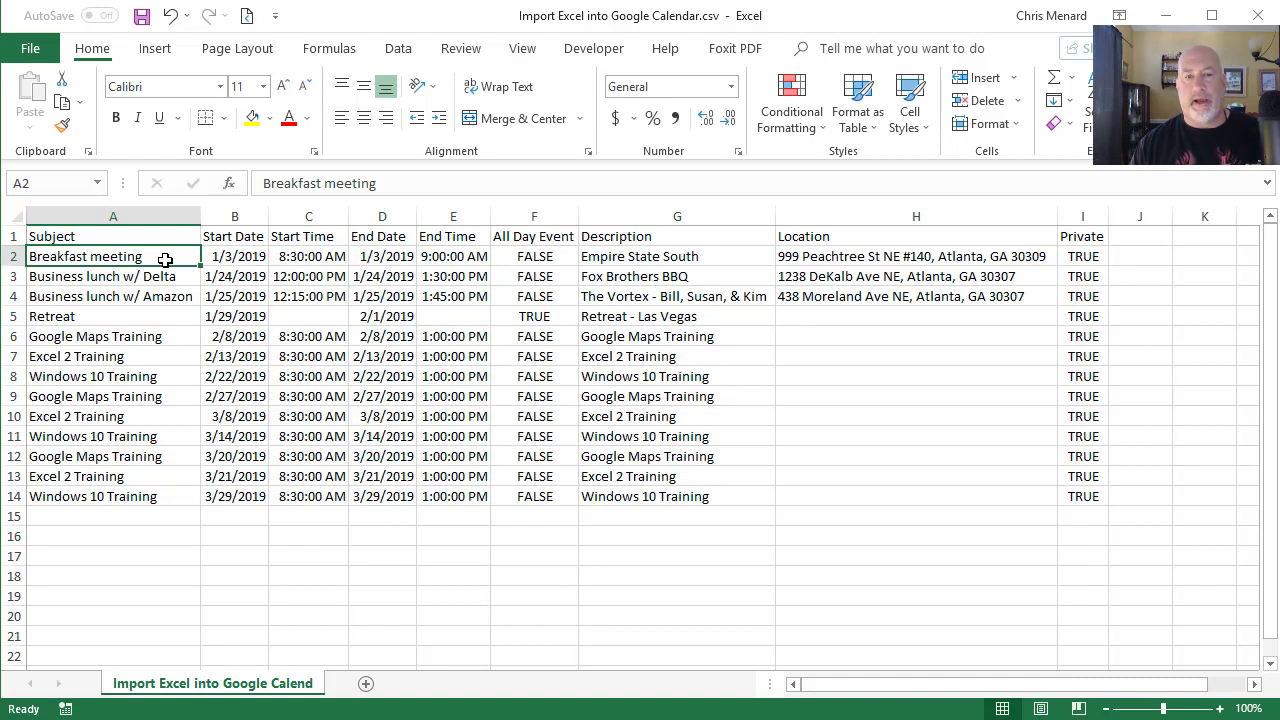
Examine the Retreat row's dates, times, all-day setting and description, plus the description and location of the business lunch rows
key(Right)
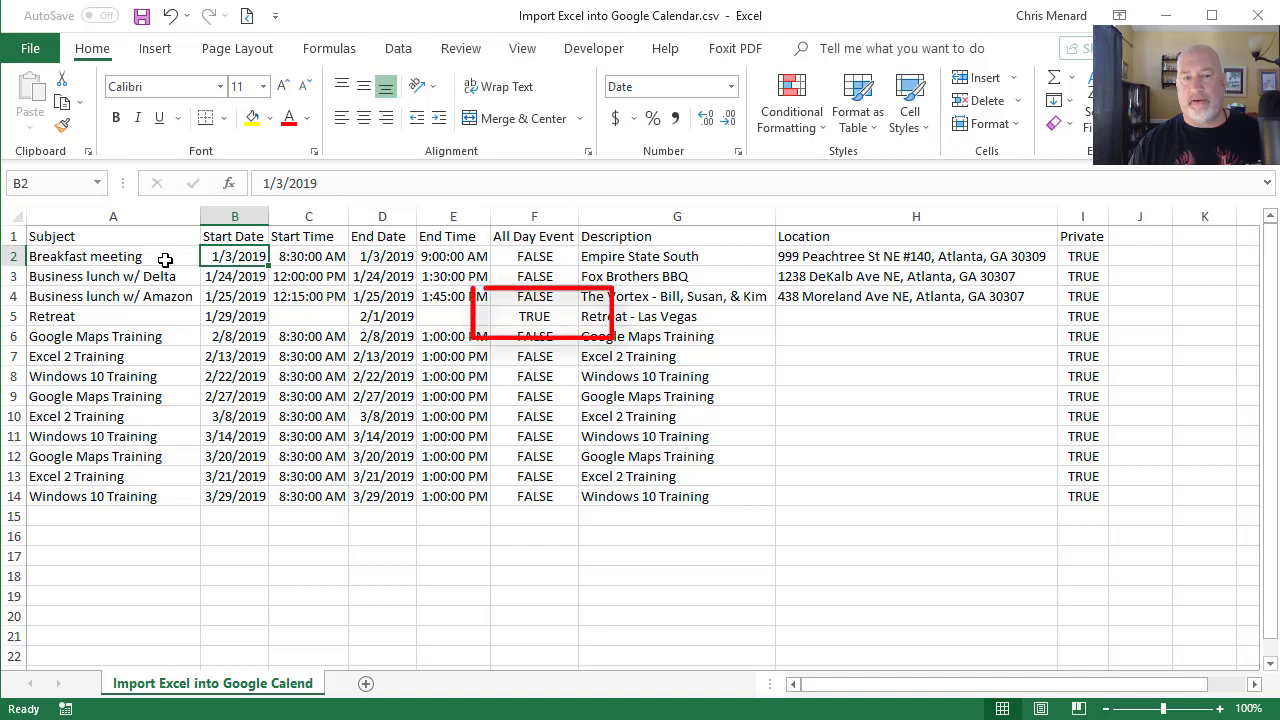
key(Down)
key(Down)
key(Down)
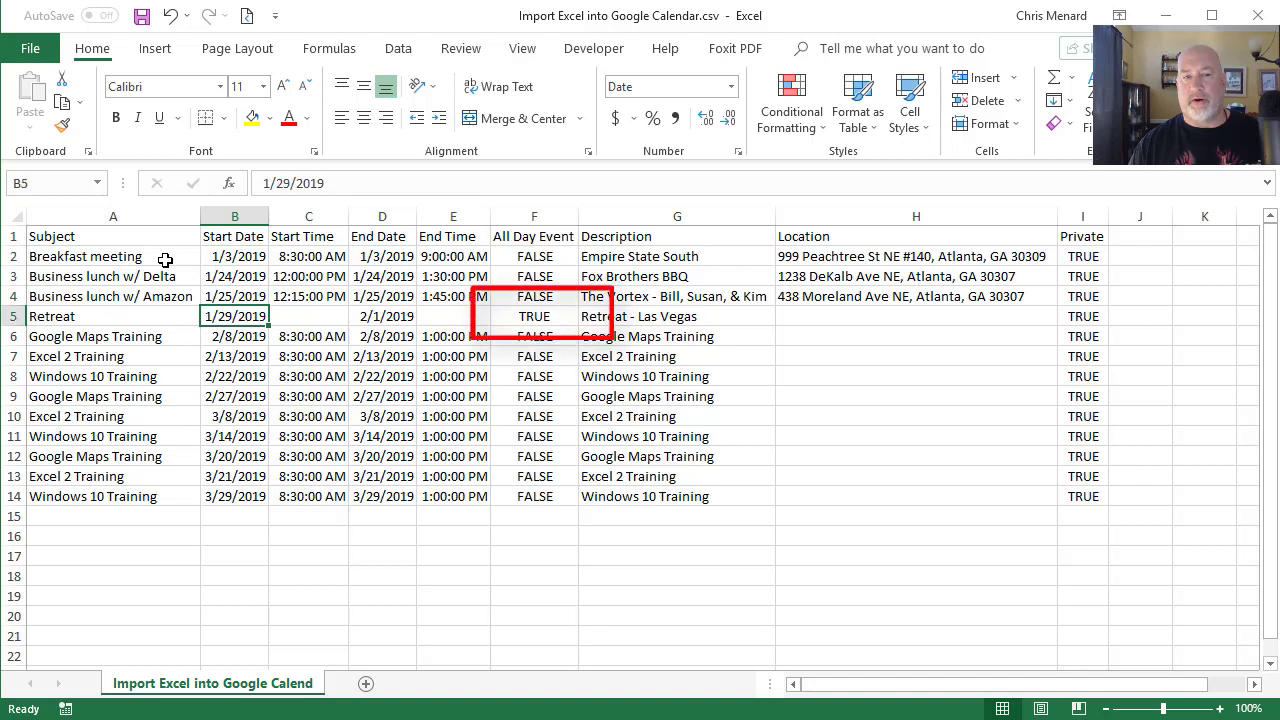
key(Right)
key(Right)
key(Right)
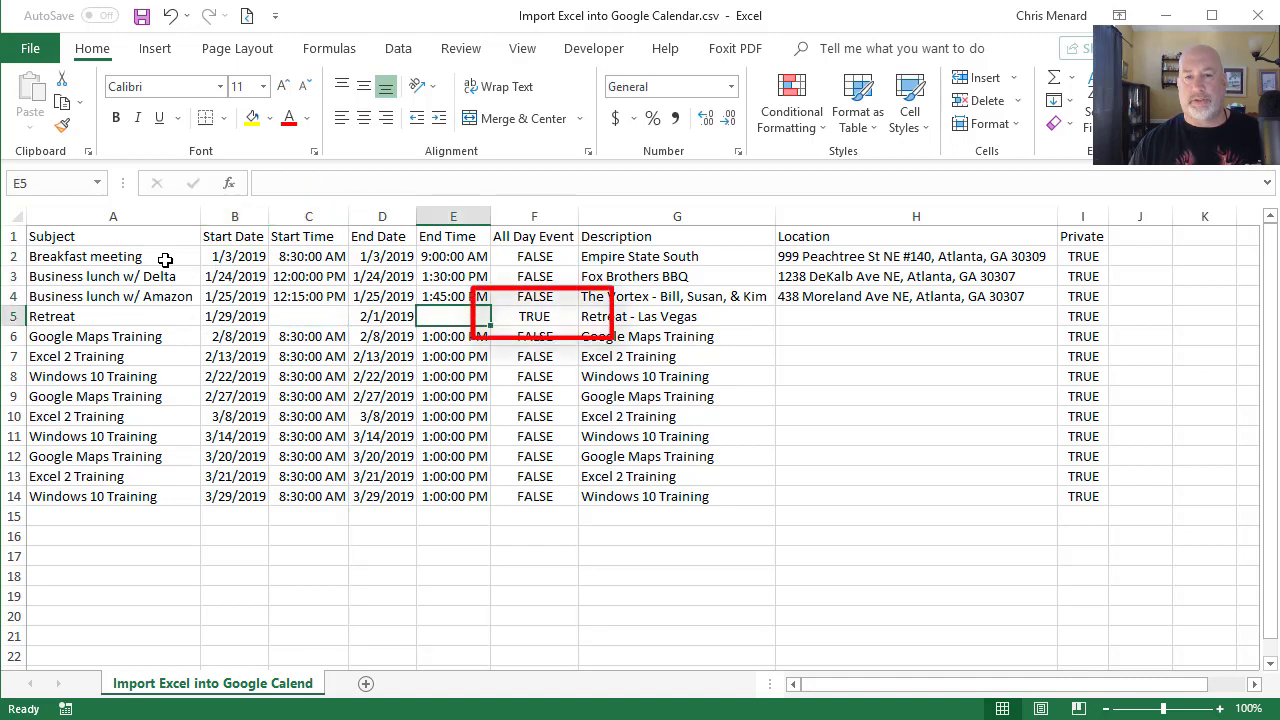
key(Right)
key(Right)
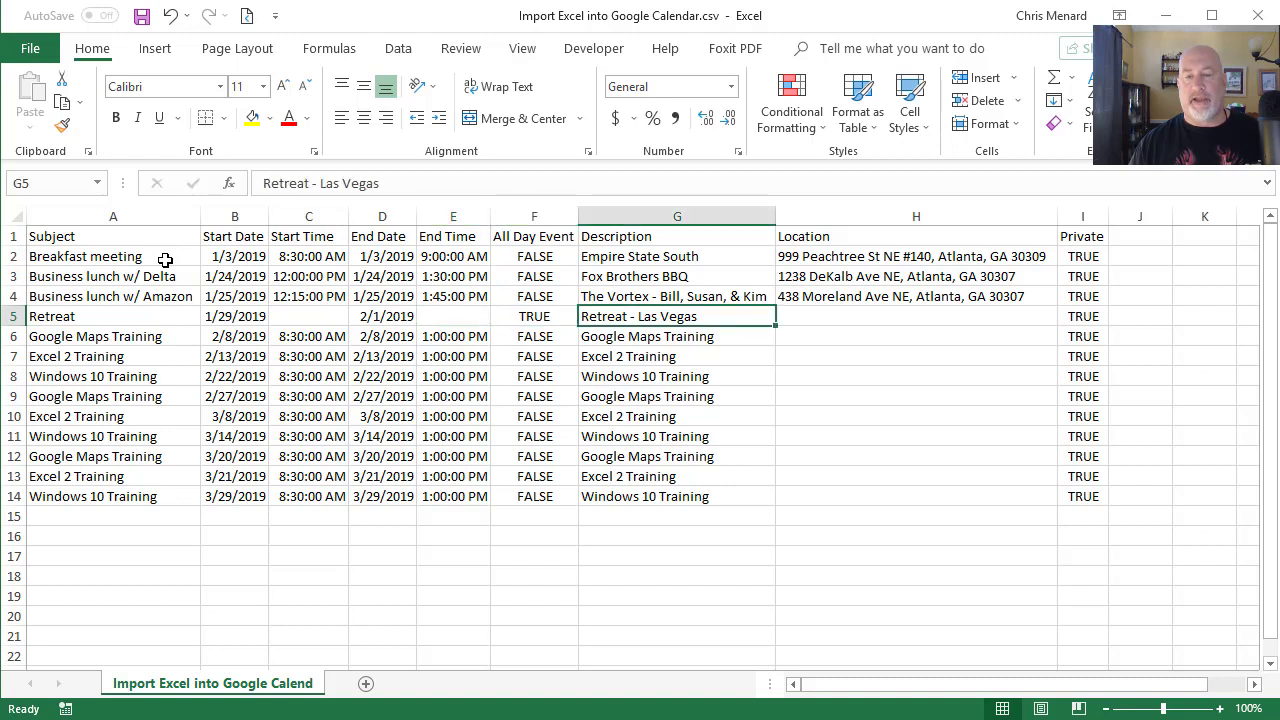
key(Up)
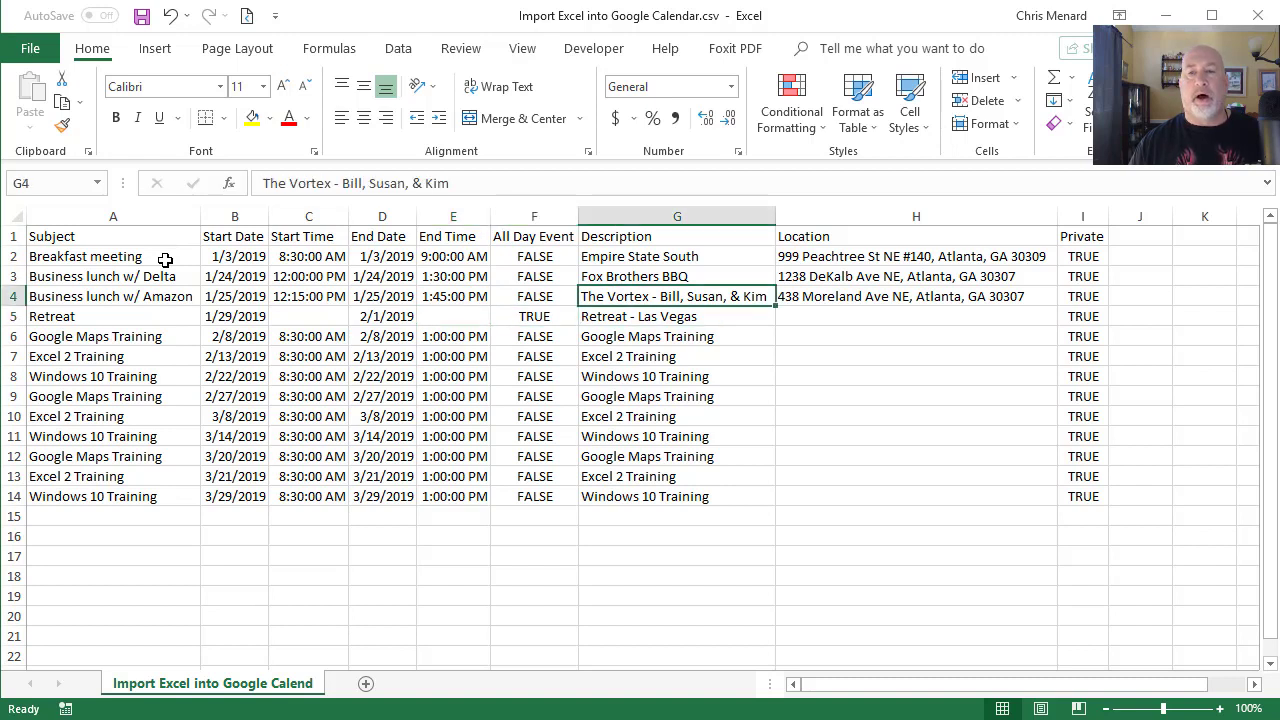
key(Right)
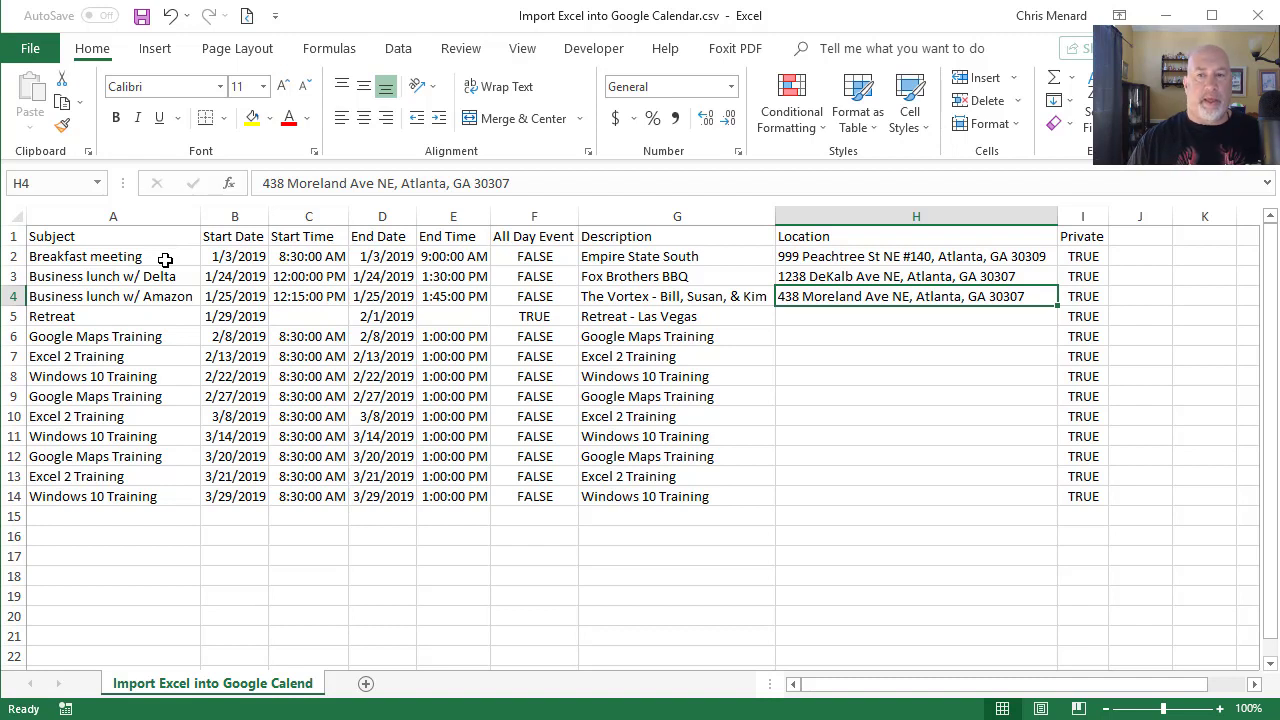
key(Up)
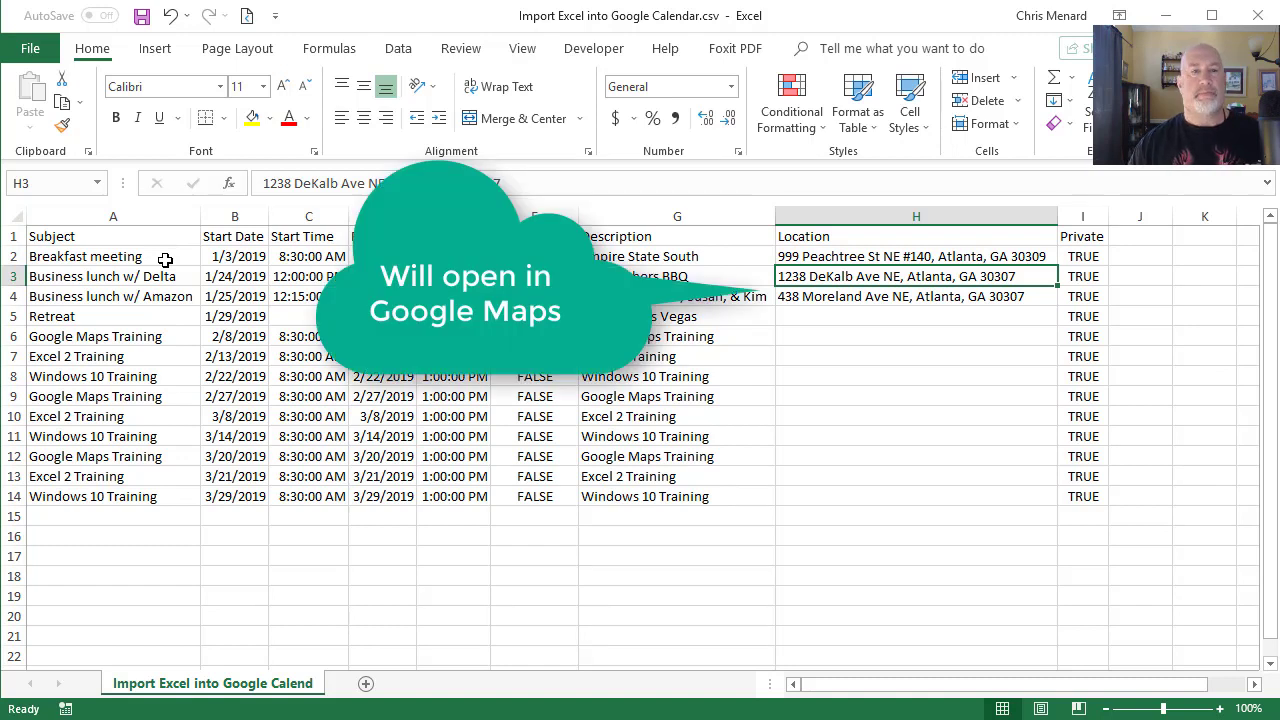
click(170, 278)
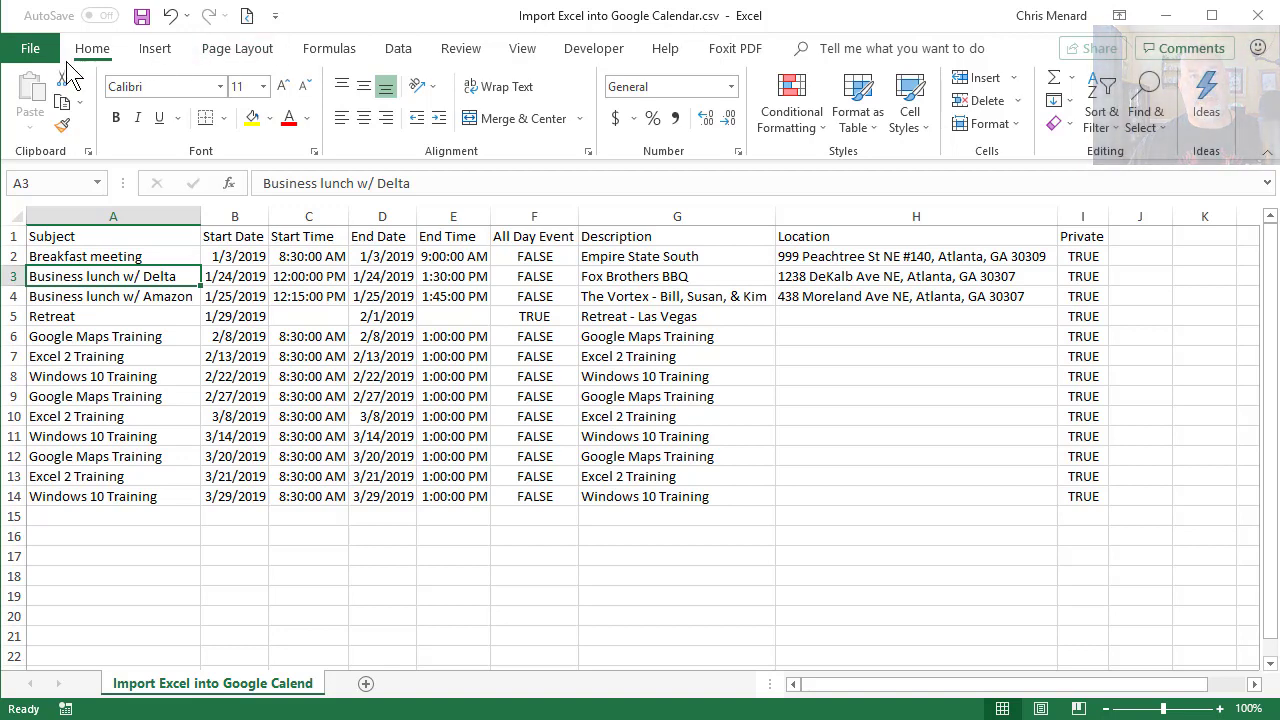
Check the Save As format CSV (Comma delimited) (*.csv) for the workbook without saving, and switch to Google Calendar
click(36, 50)
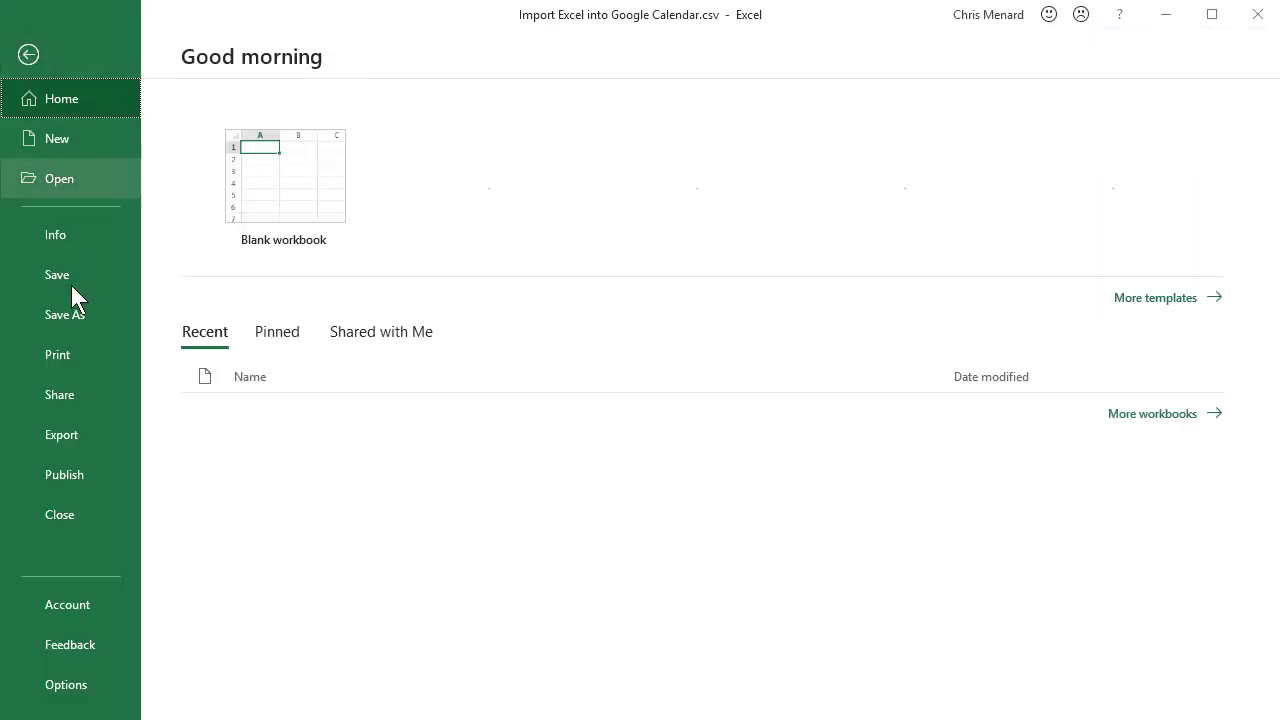
click(69, 320)
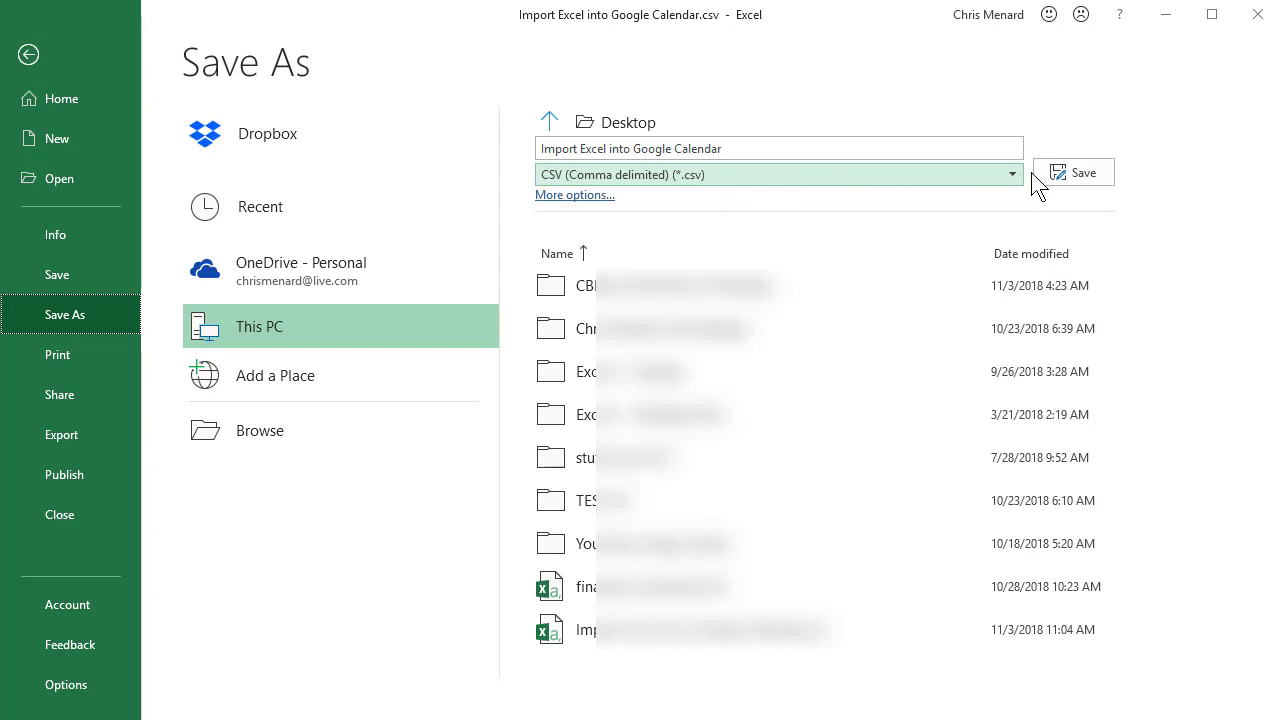
click(37, 58)
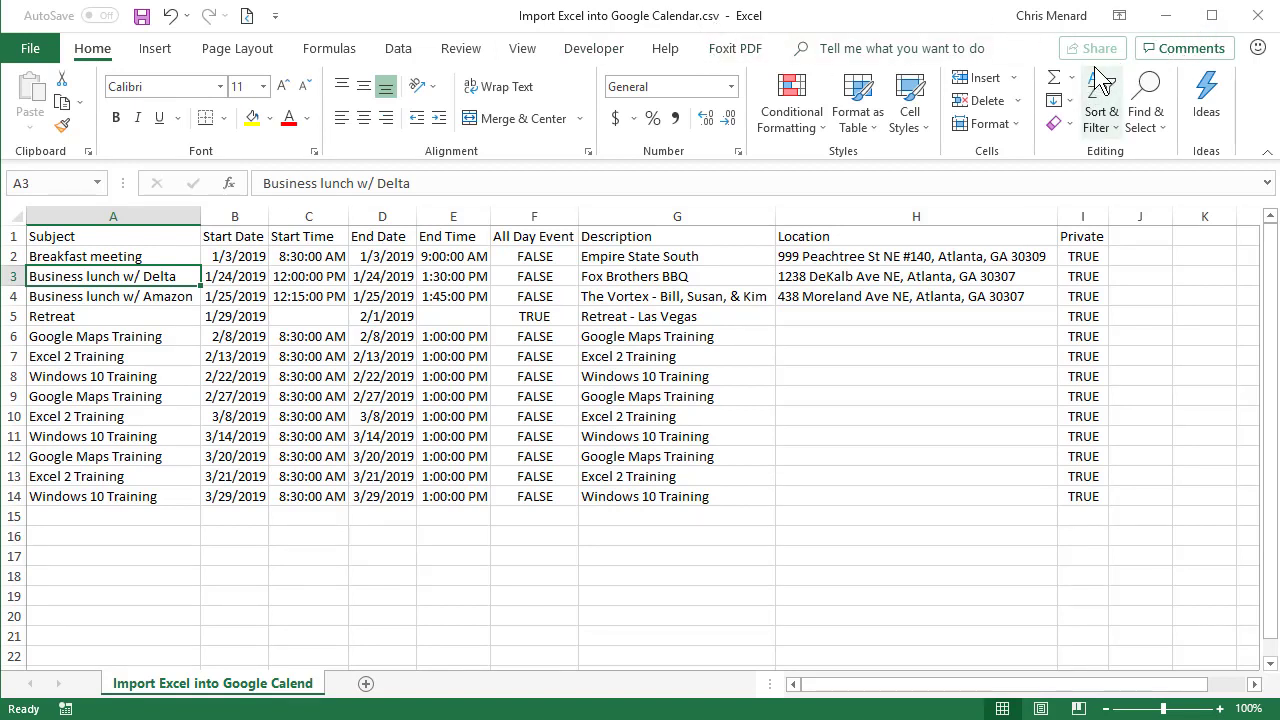
click(1164, 20)
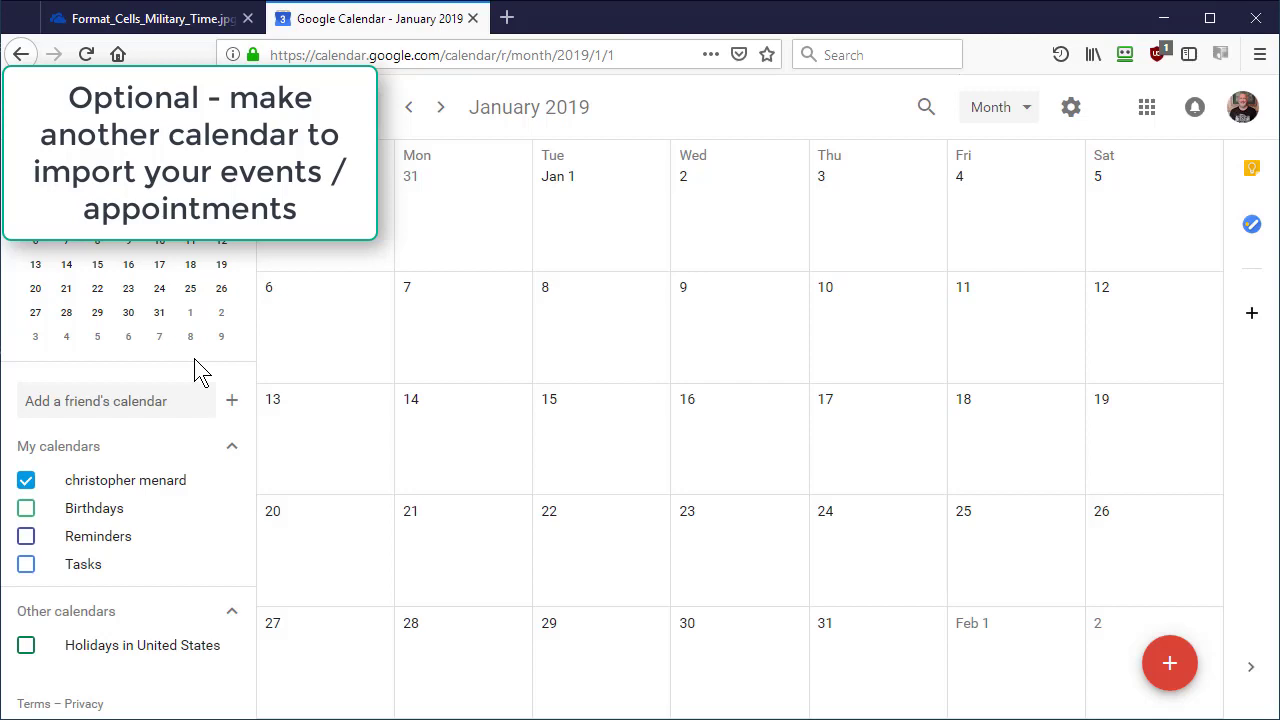
Create a new calendar named "Training Events - 2019"
click(232, 404)
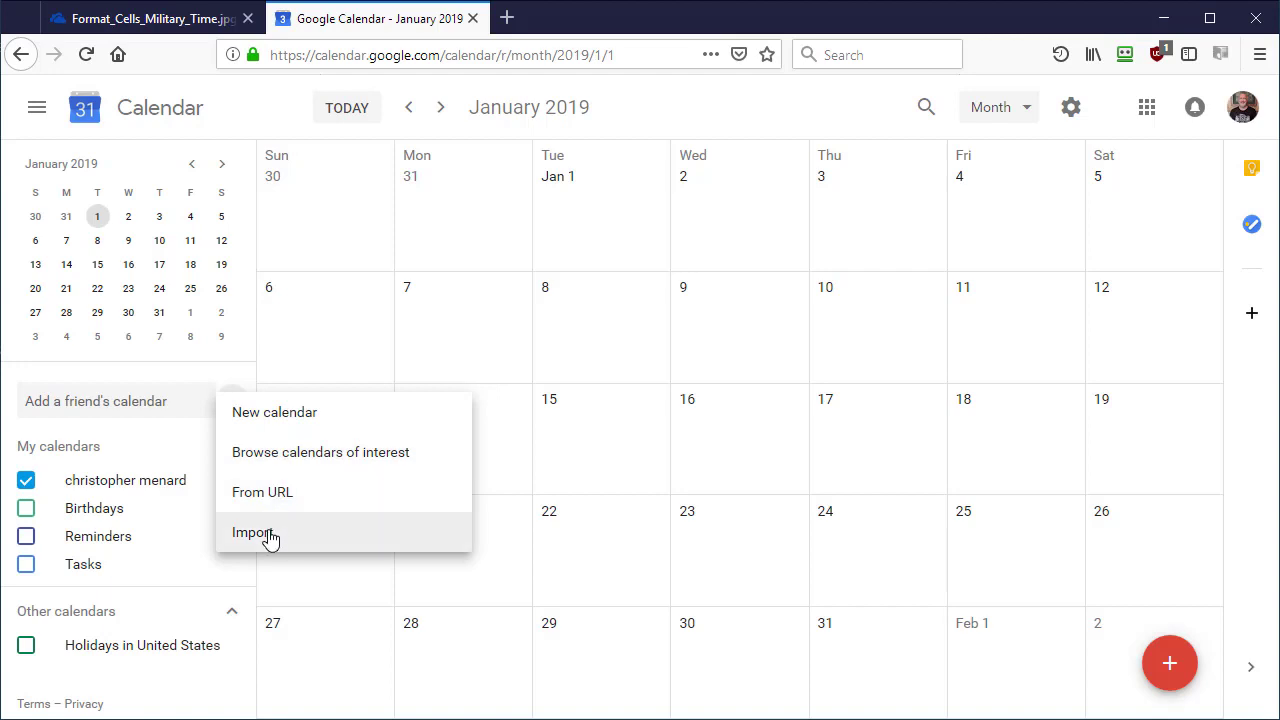
click(304, 424)
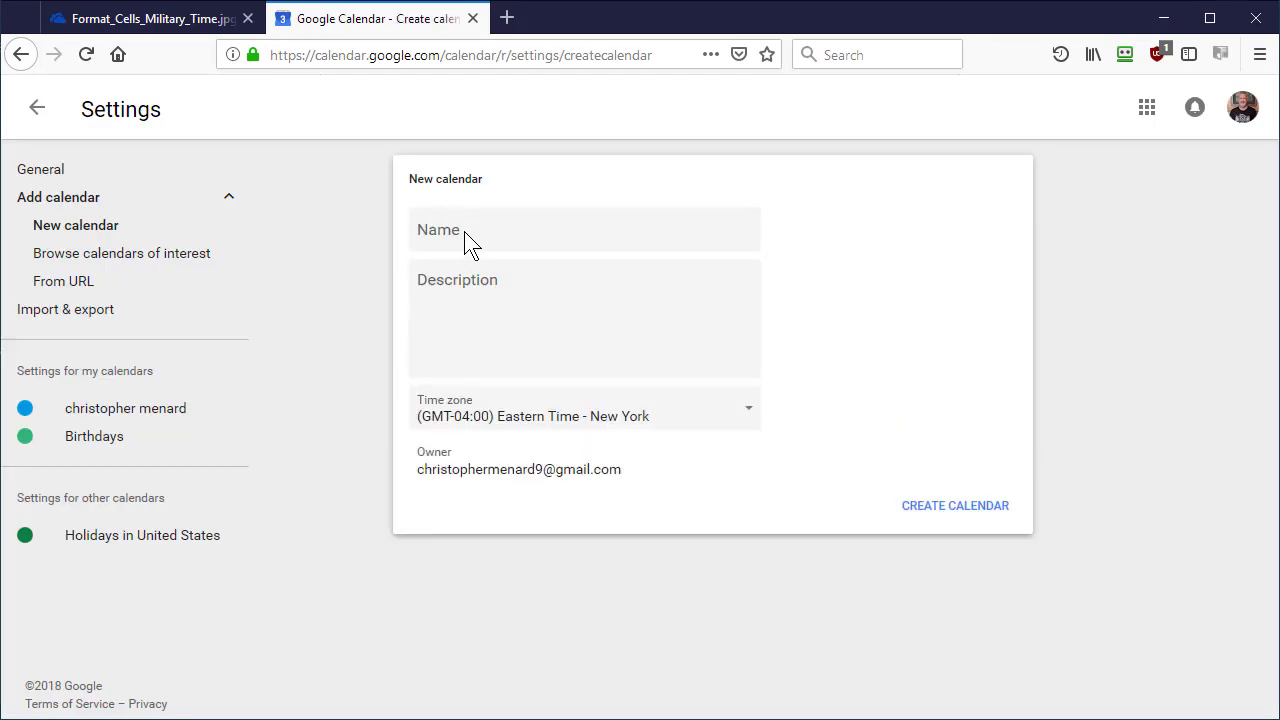
click(463, 231)
text(Train)
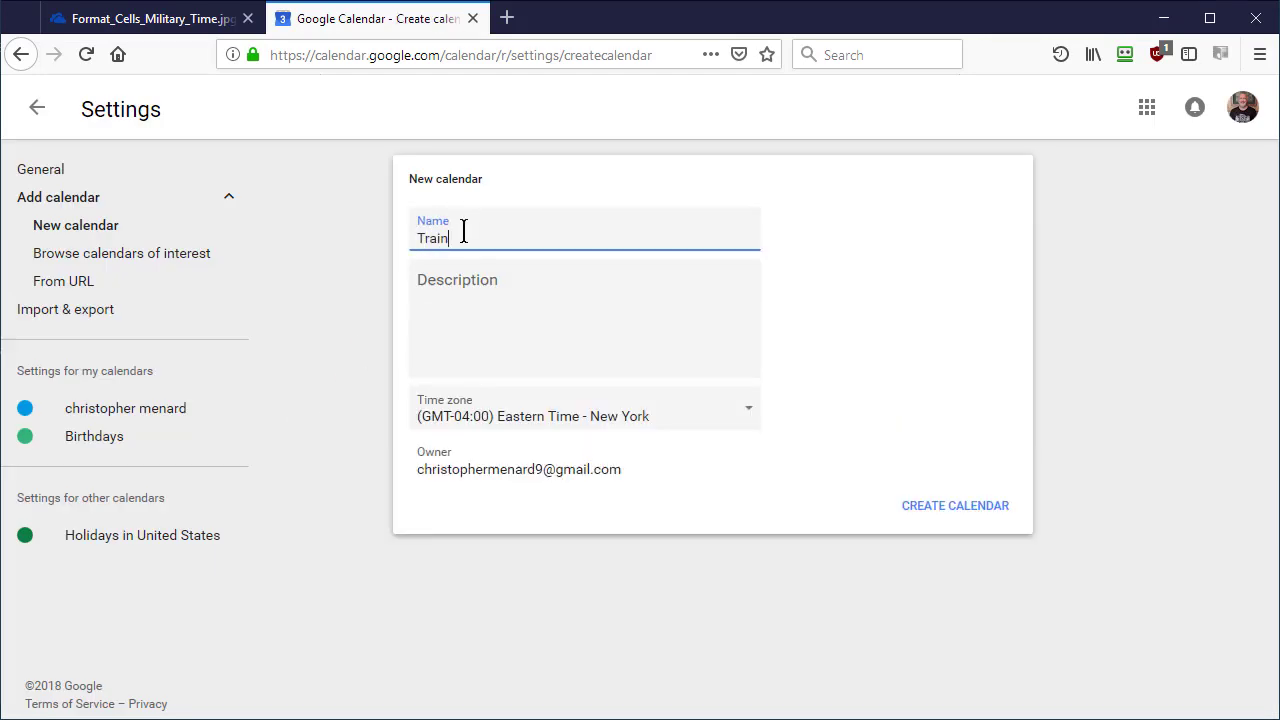
text(ing Events - 2-0)
key(BackSpace)
text(019)
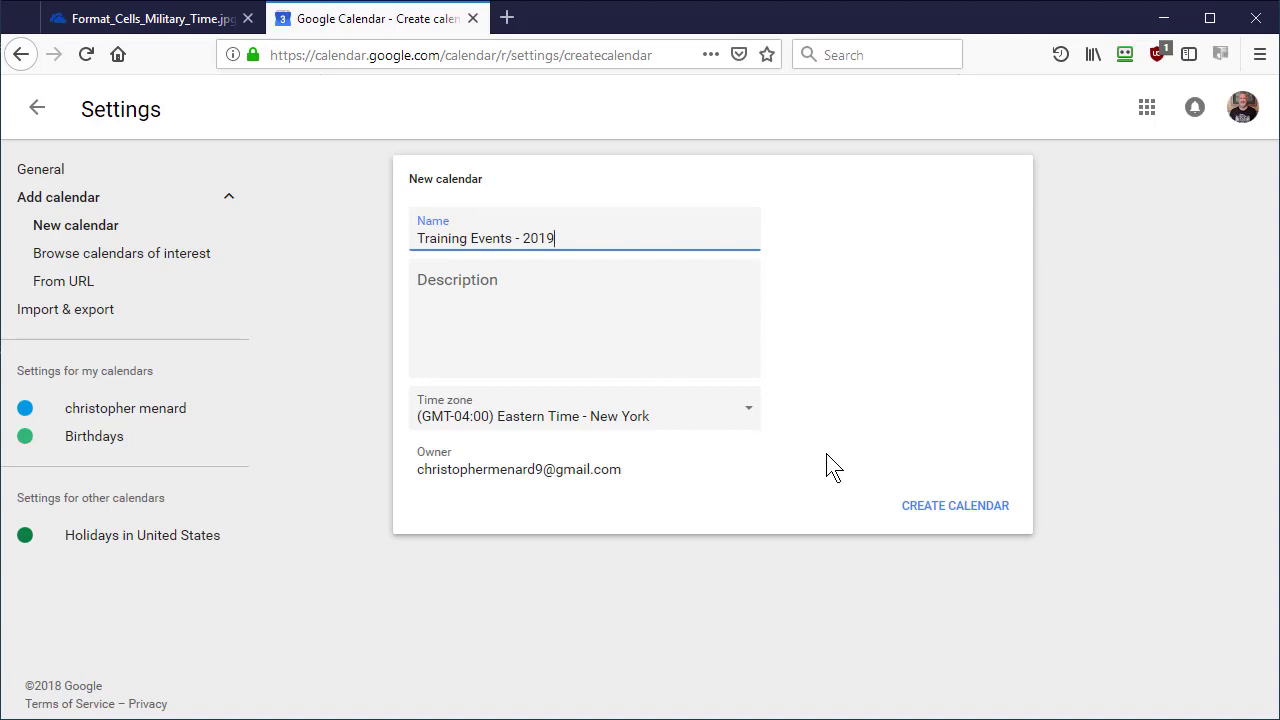
click(969, 512)
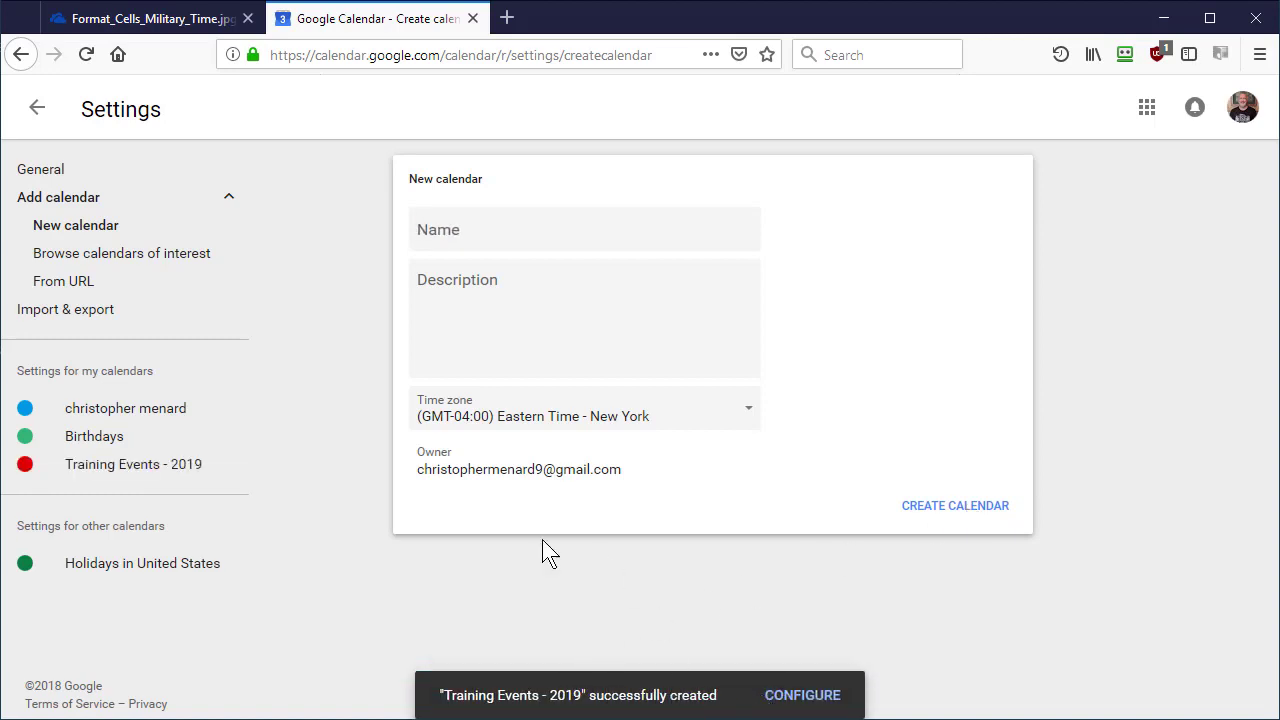
Return to the month view to check the new calendar in the calendar list, and open the calendar import settings
click(42, 112)
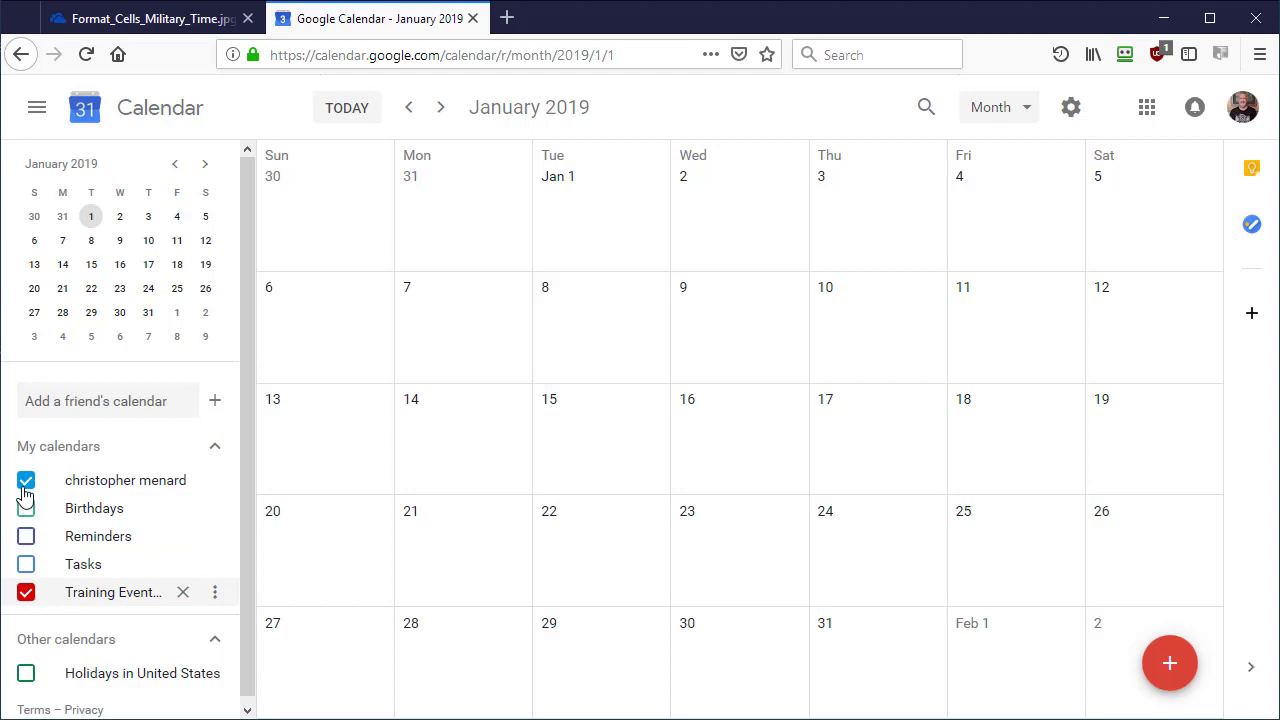
click(27, 594)
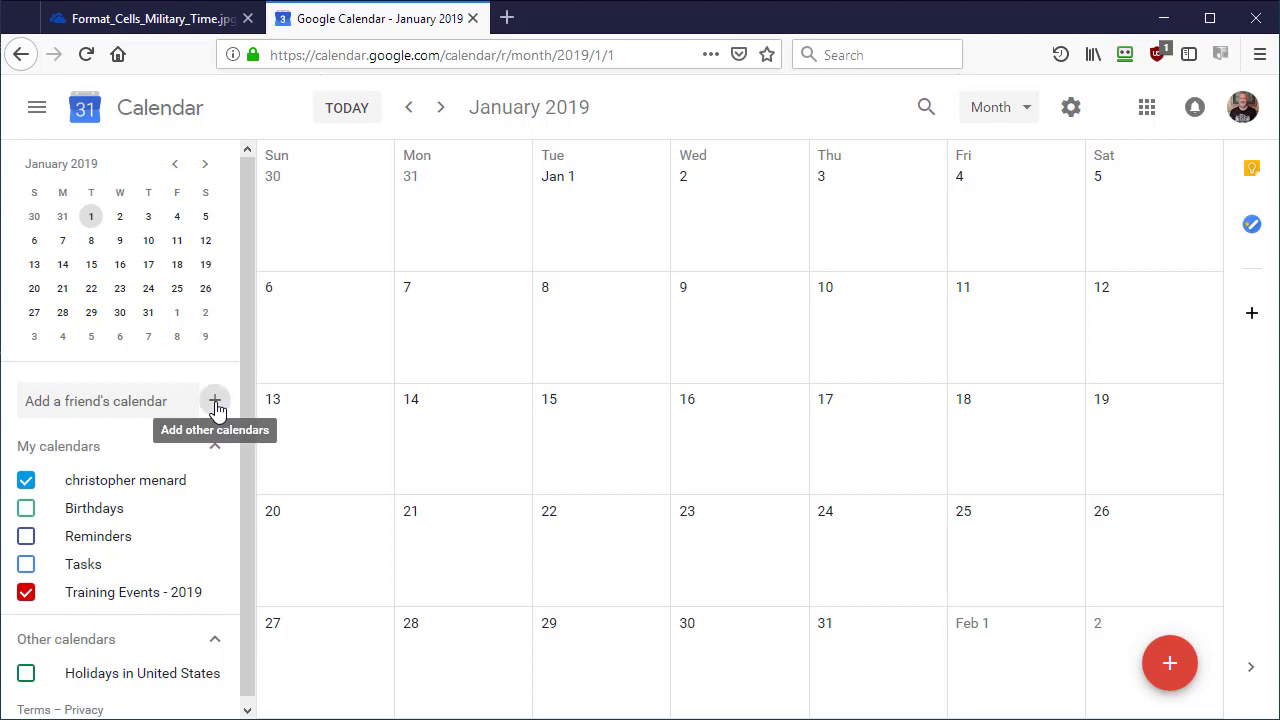
click(216, 403)
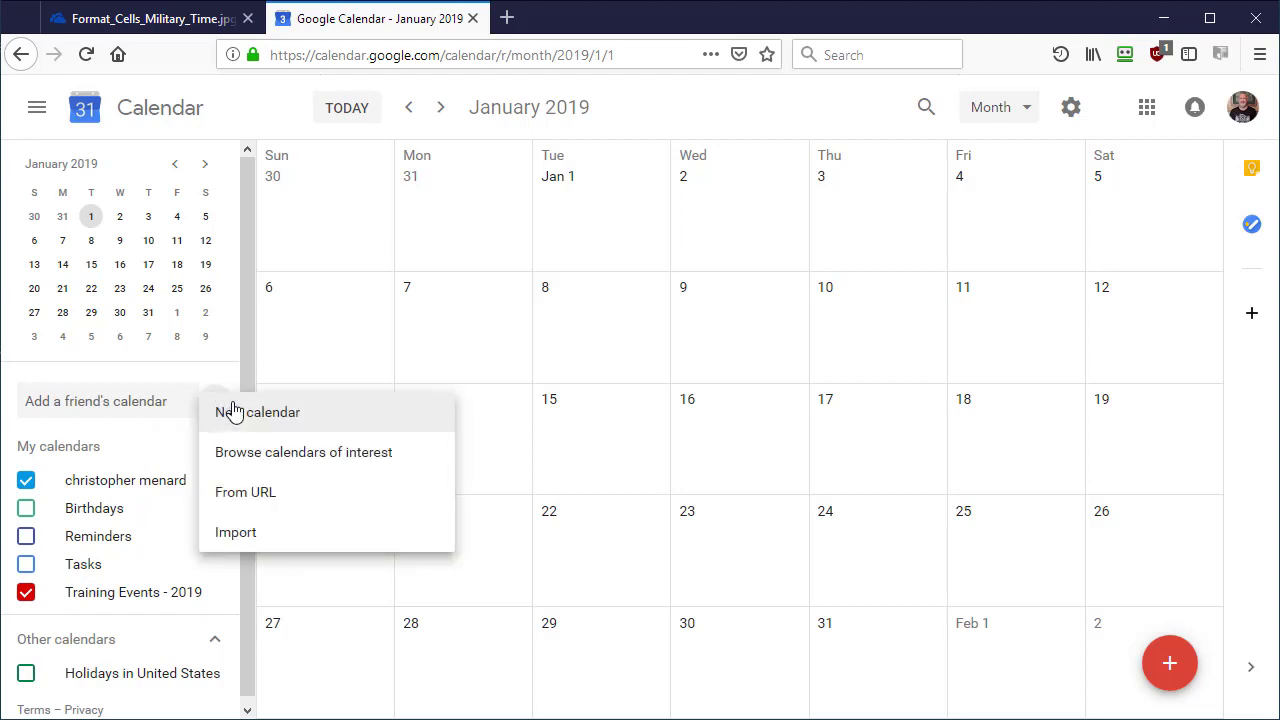
double_click(251, 538)
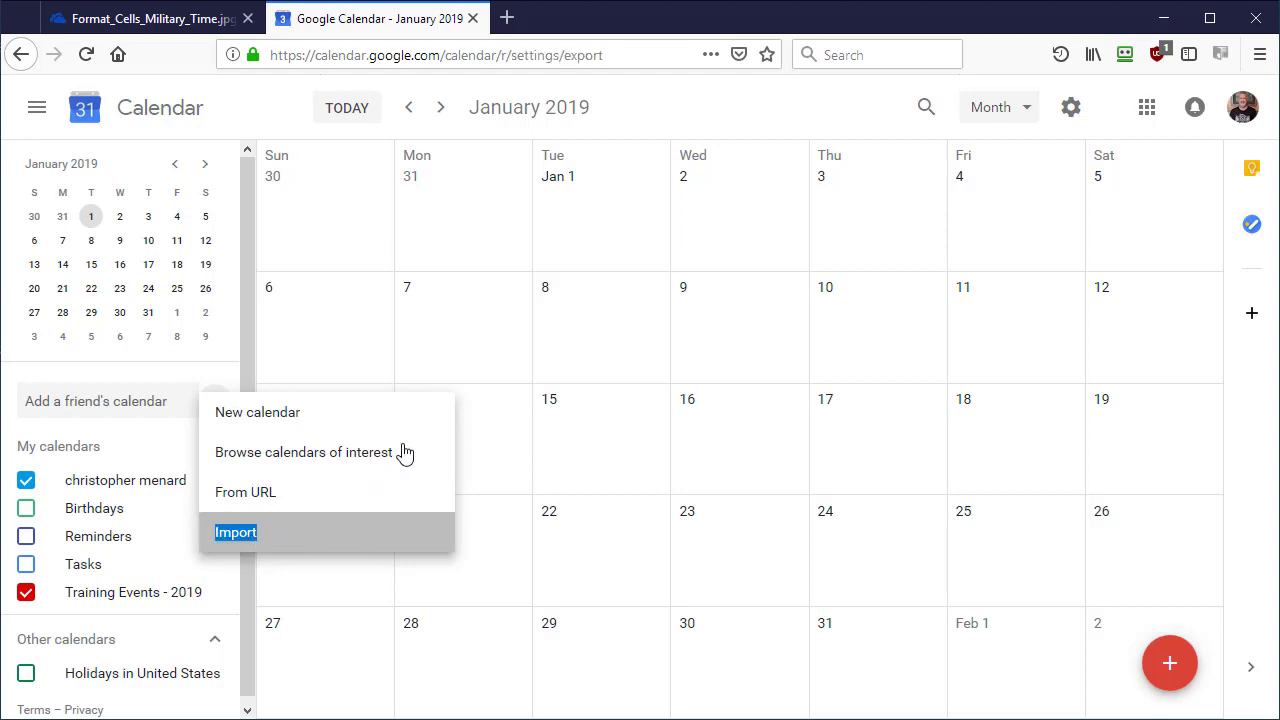
click(252, 537)
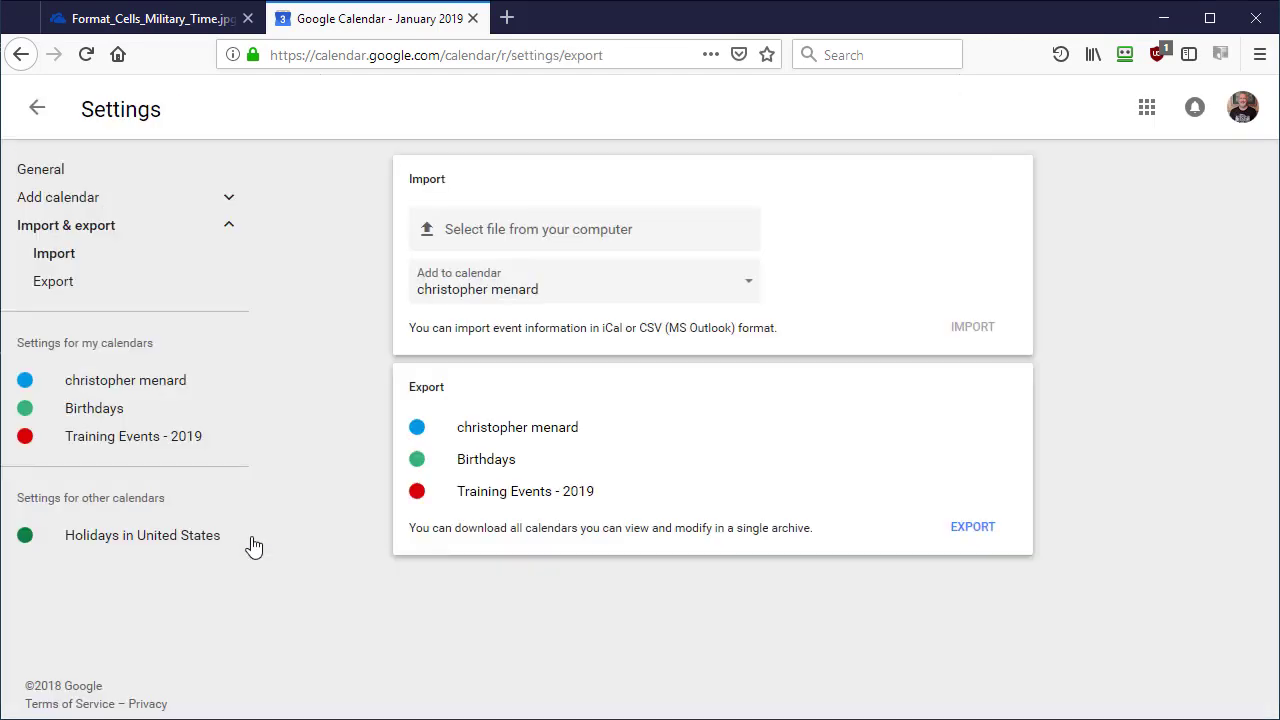
Choose Import Excel into Google Calendar.csv from the Desktop as the import file and set the destination calendar to Training Events - 2019
click(510, 236)
double_click(508, 236)
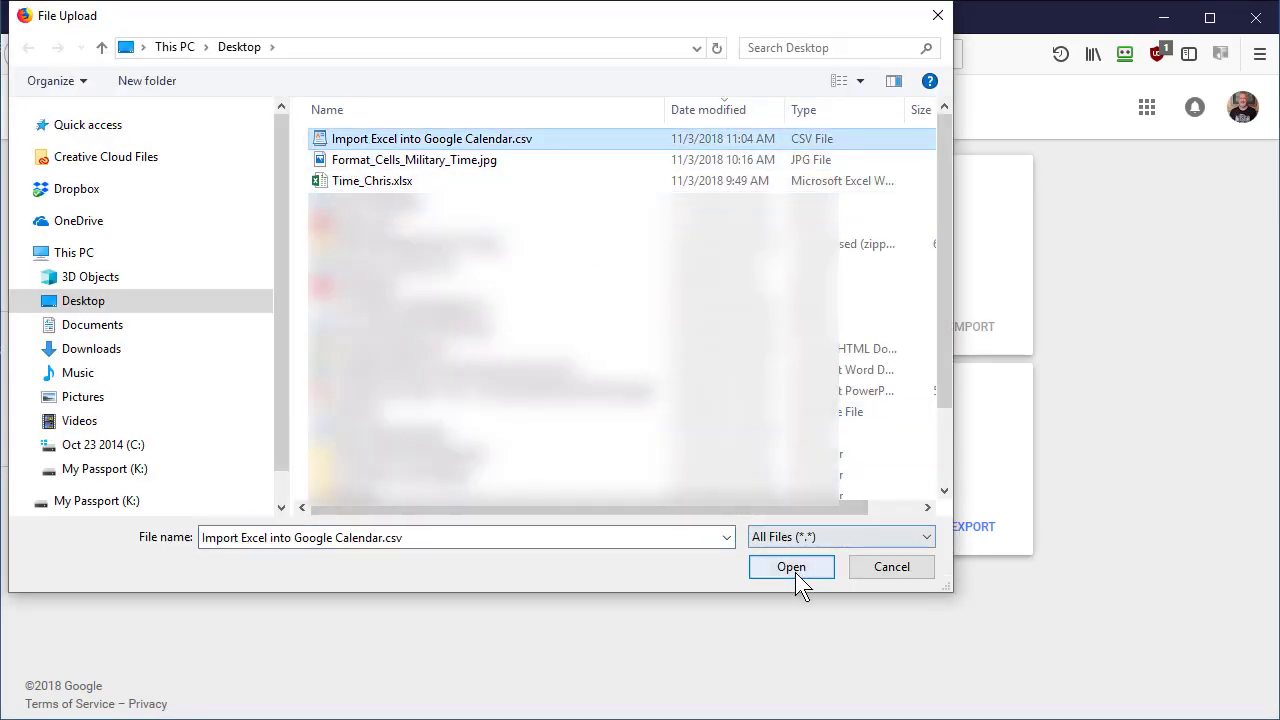
click(791, 567)
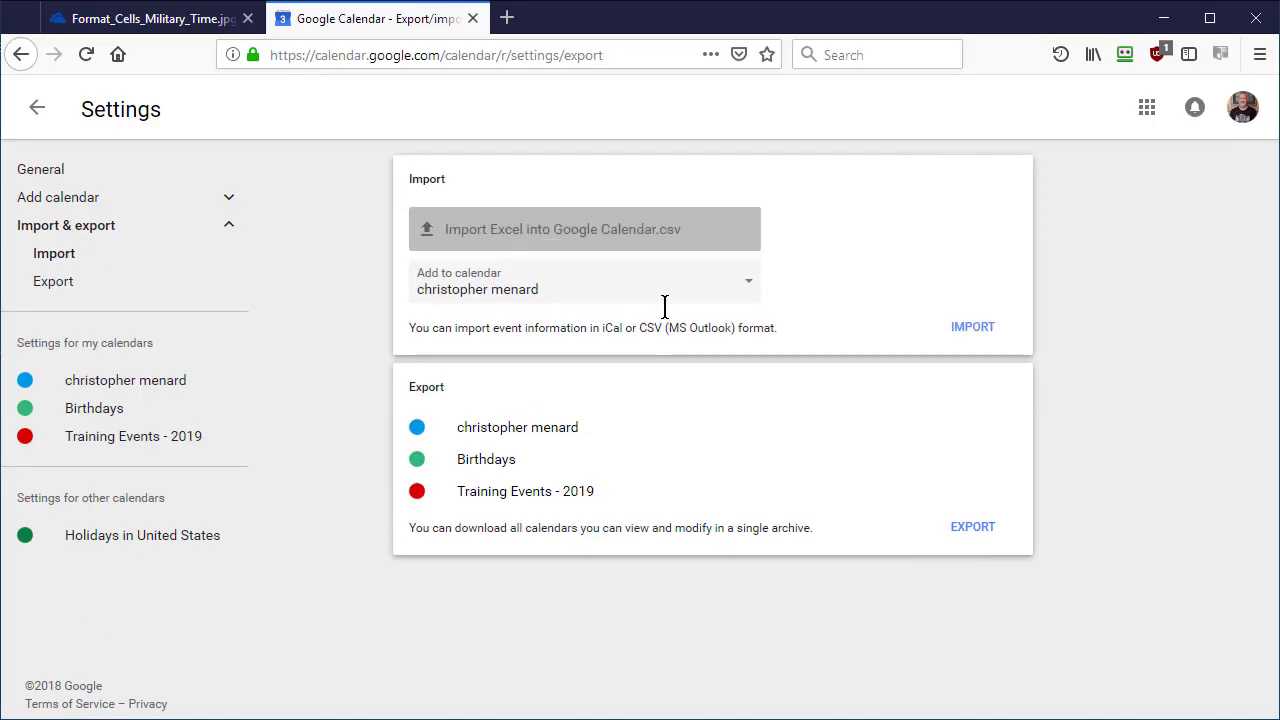
click(738, 296)
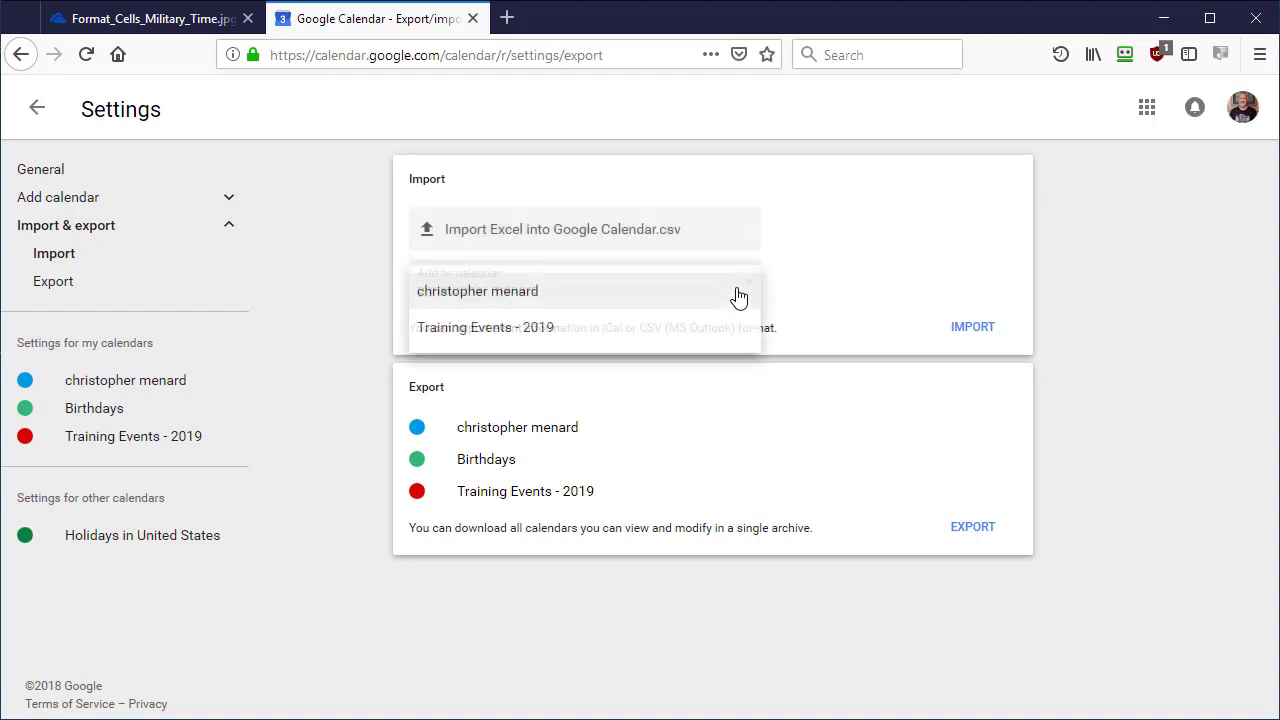
click(507, 330)
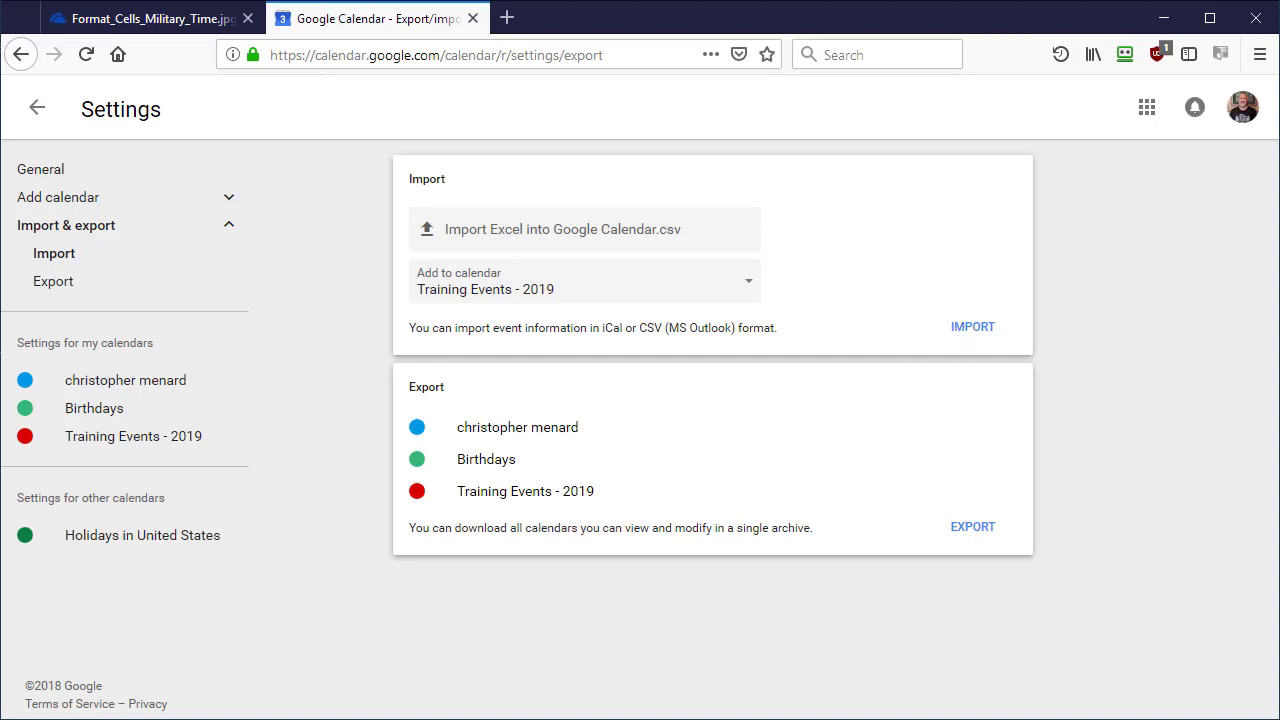
Review the event rows in Excel, return to Google Calendar, and import the chosen CSV file into the Training Events - 2019 calendar
key(alt+Tab)
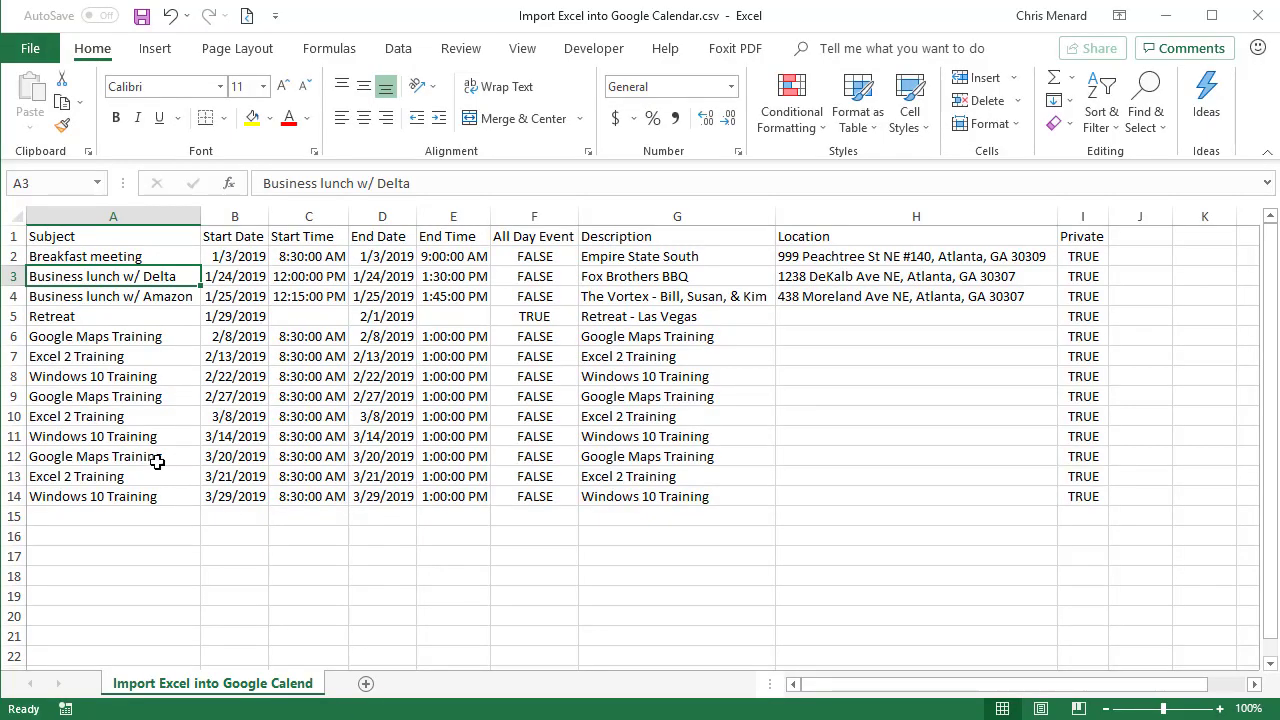
click(126, 490)
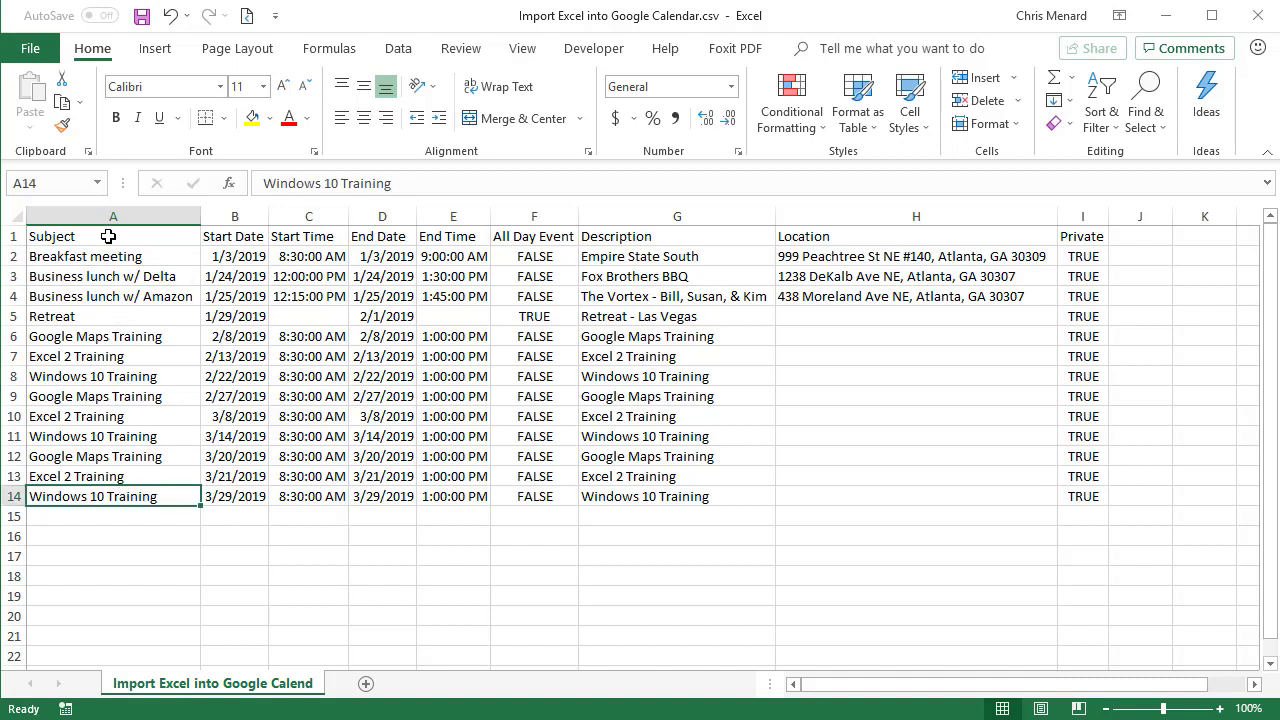
click(1165, 16)
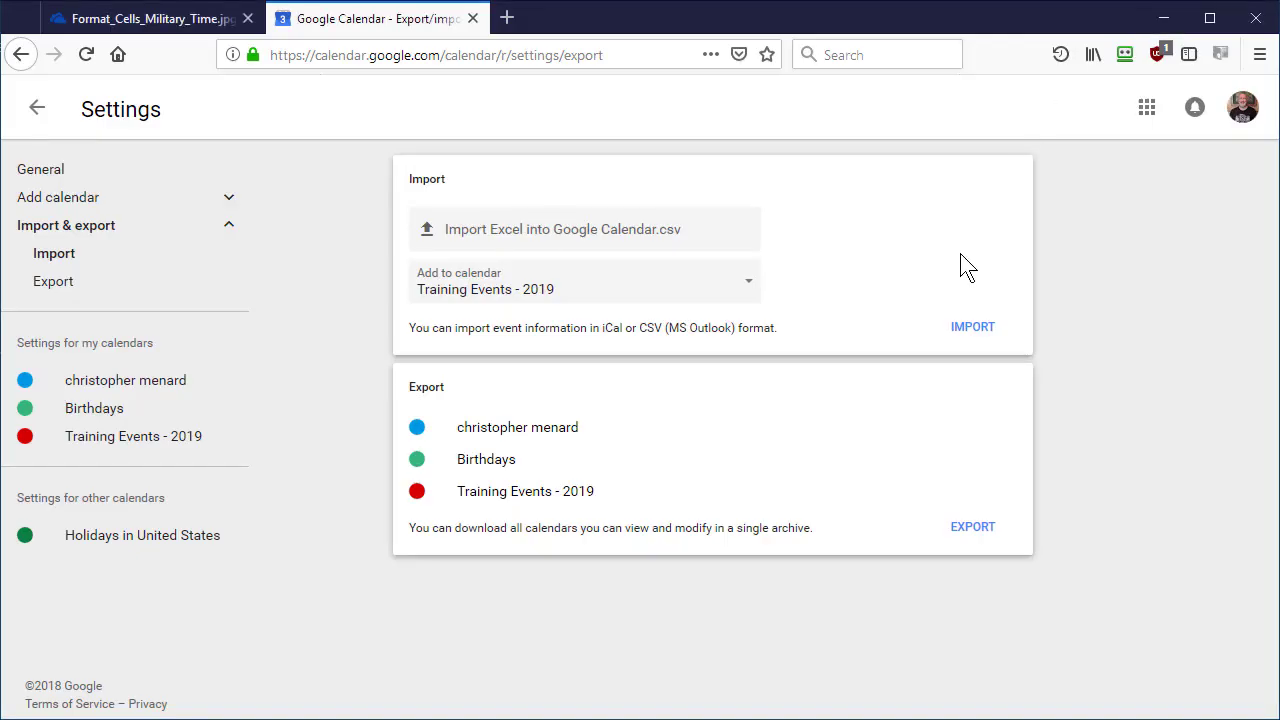
click(971, 330)
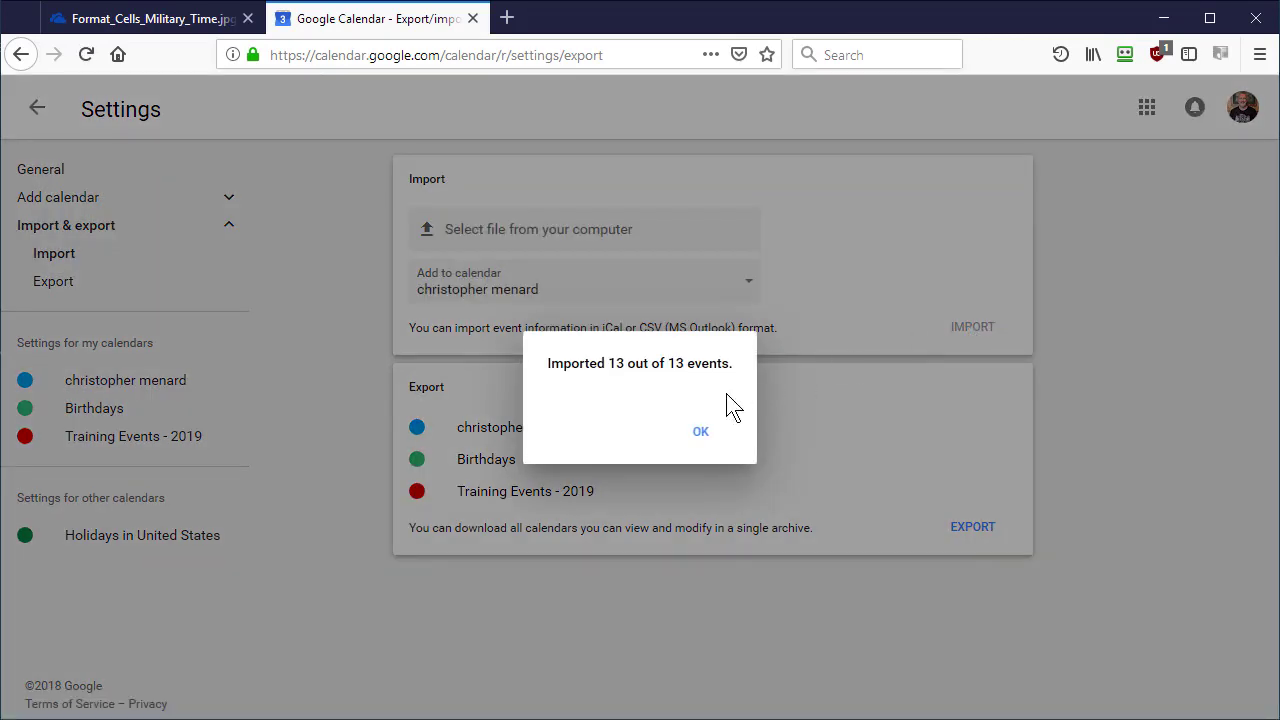
Close the import result, return to the January 2019 month view and hide the personal calendar's events
click(697, 438)
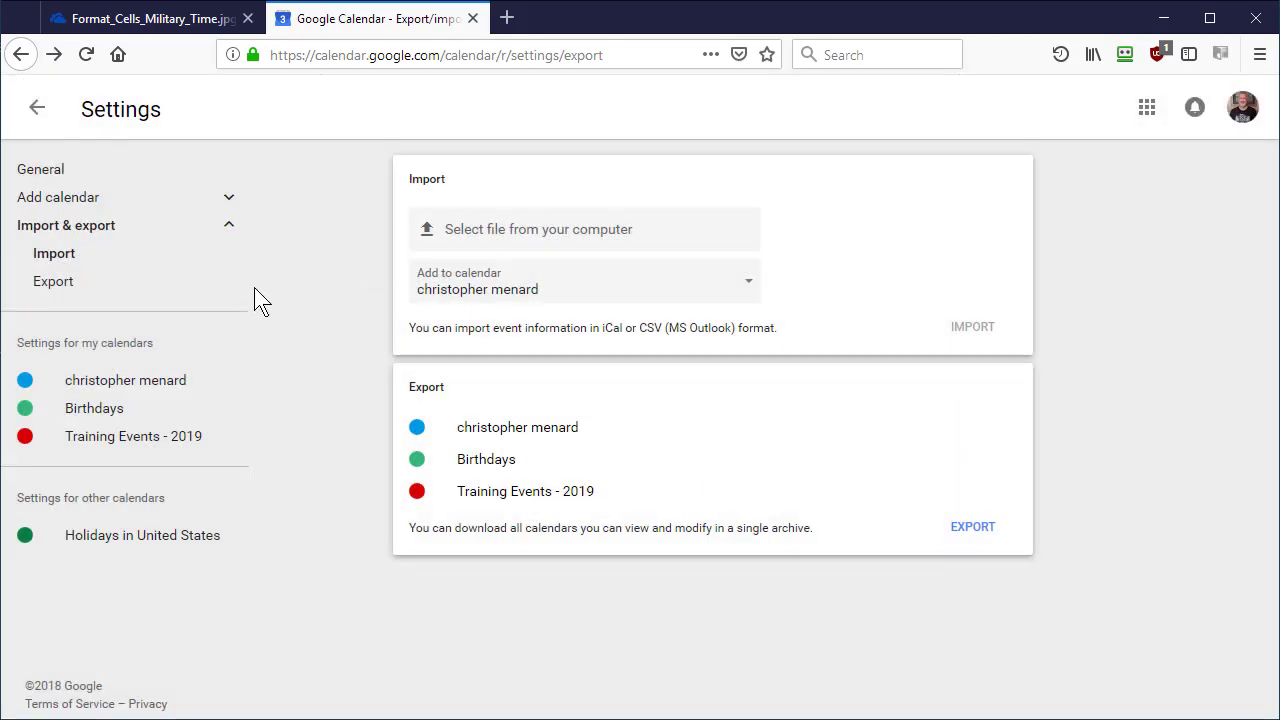
click(38, 110)
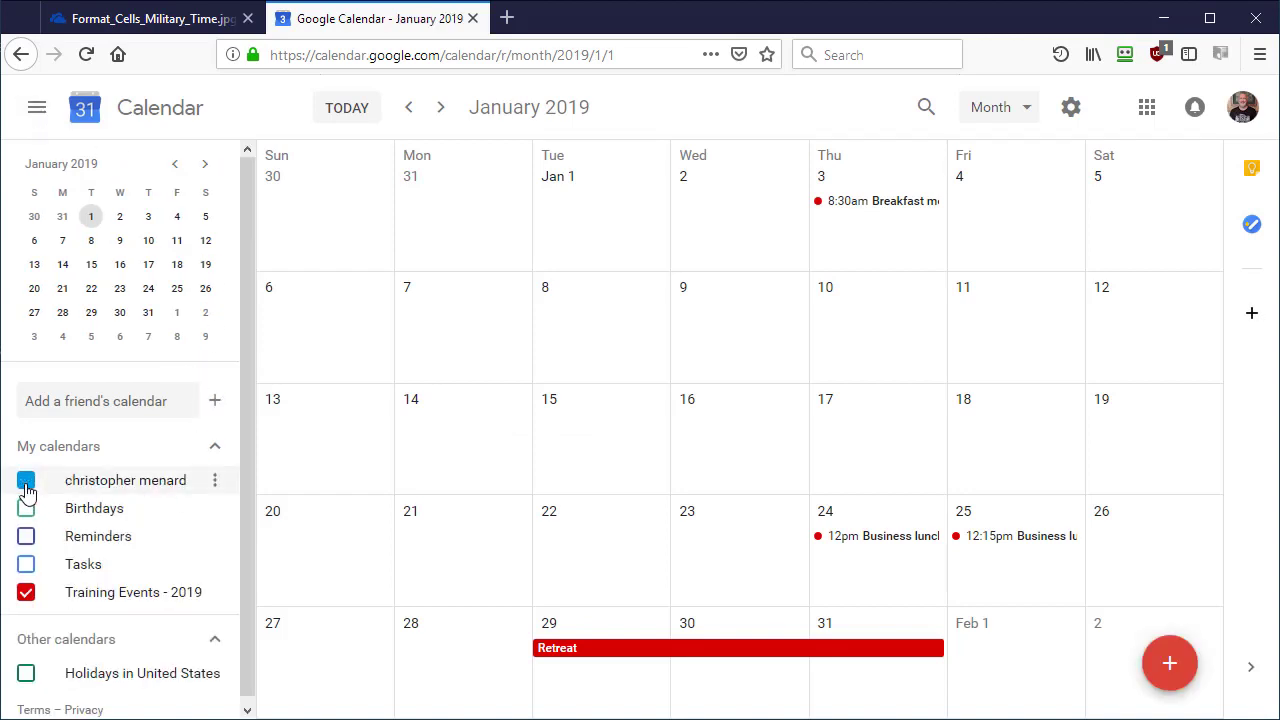
click(25, 484)
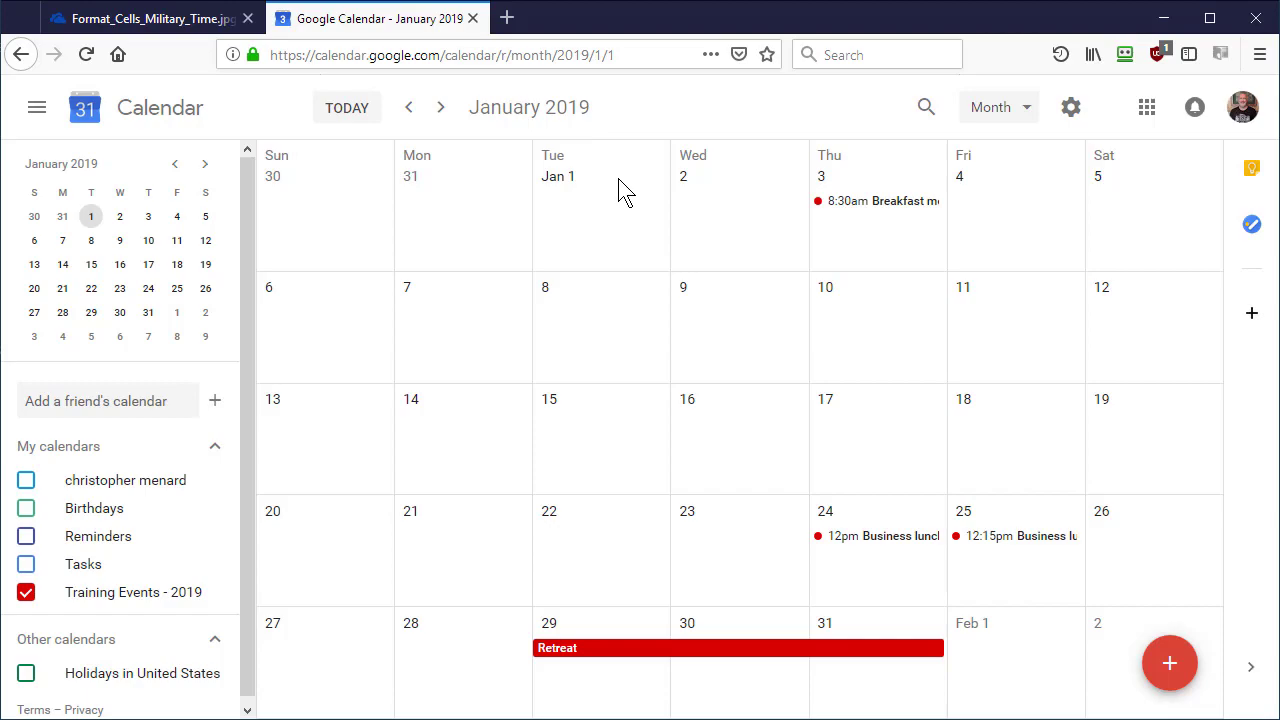
Switch to Excel and review the start dates of the January events and the locations of the two business lunches
key(alt+Tab)
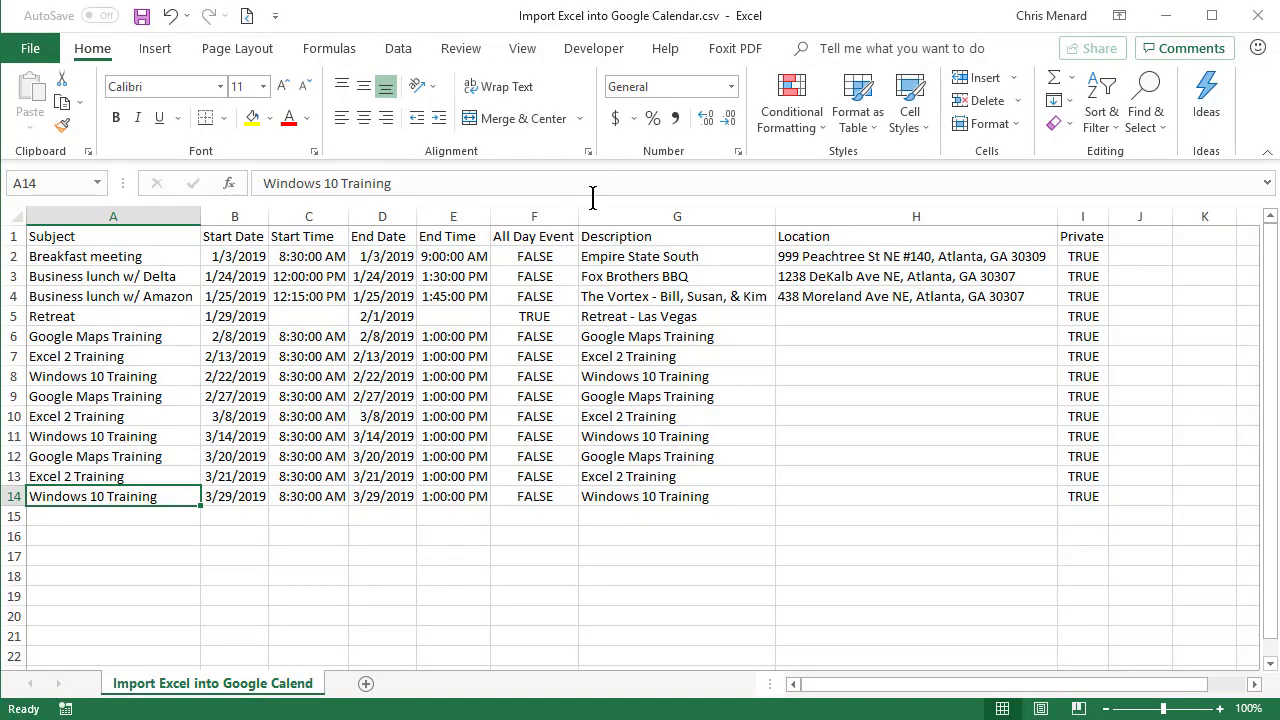
click(224, 257)
click(230, 278)
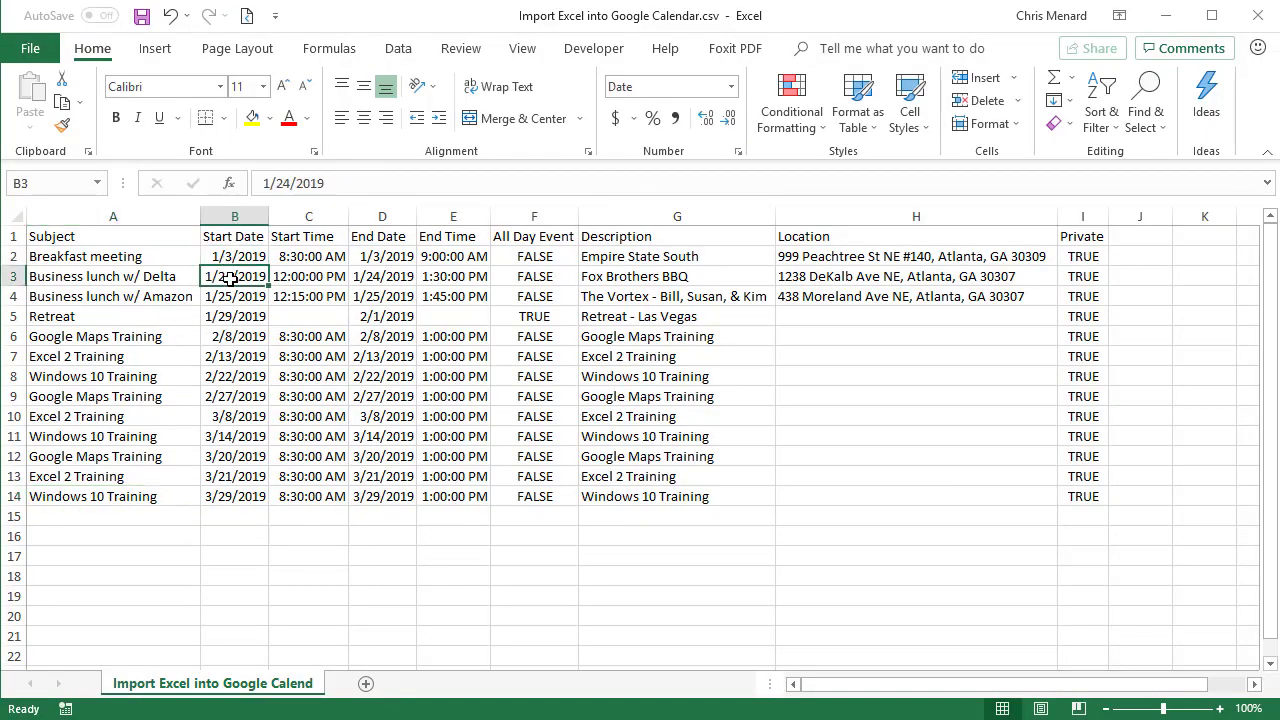
click(233, 296)
click(235, 315)
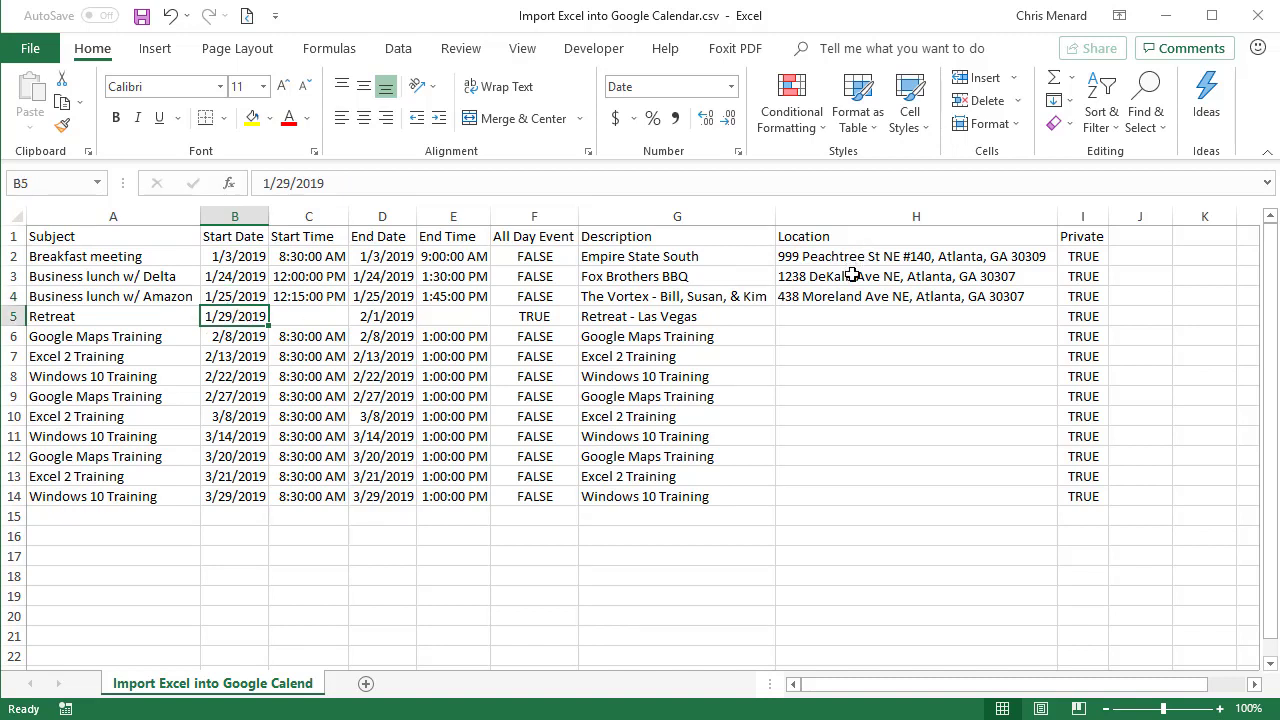
drag(850, 279, 850, 290)
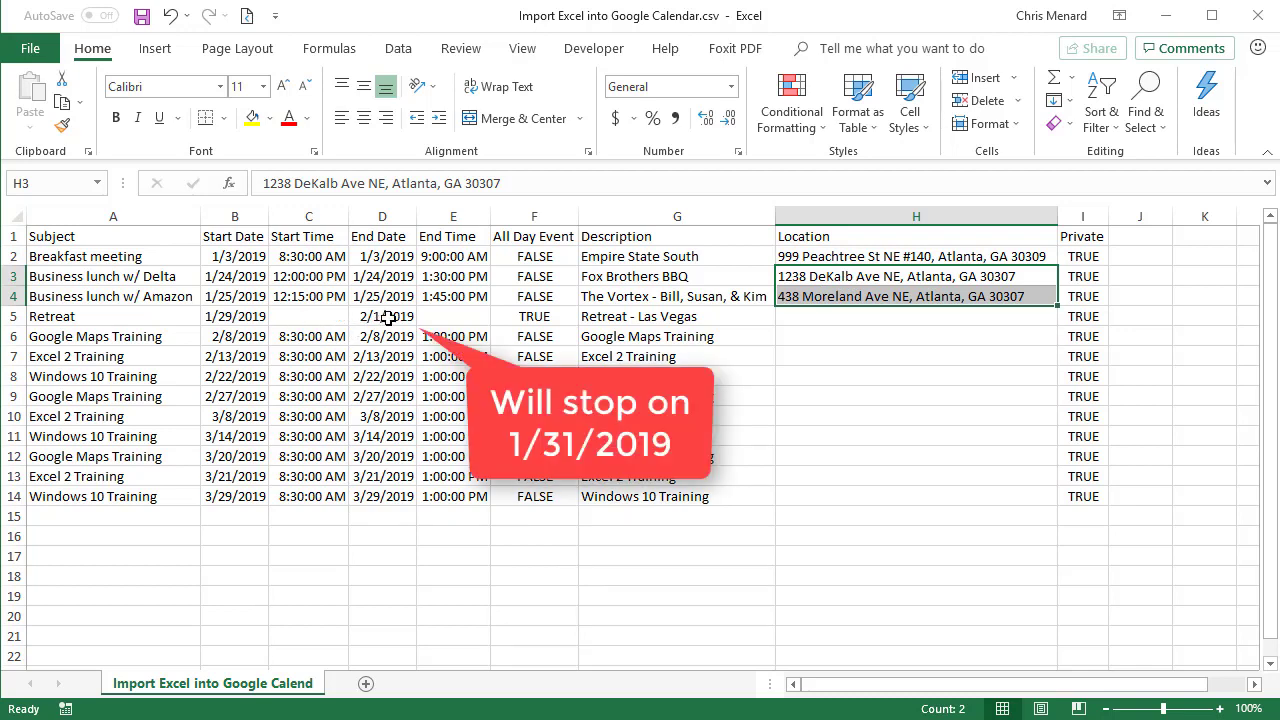
Compare the Retreat event's last day in Google Calendar with its end date in the Excel list
click(1165, 16)
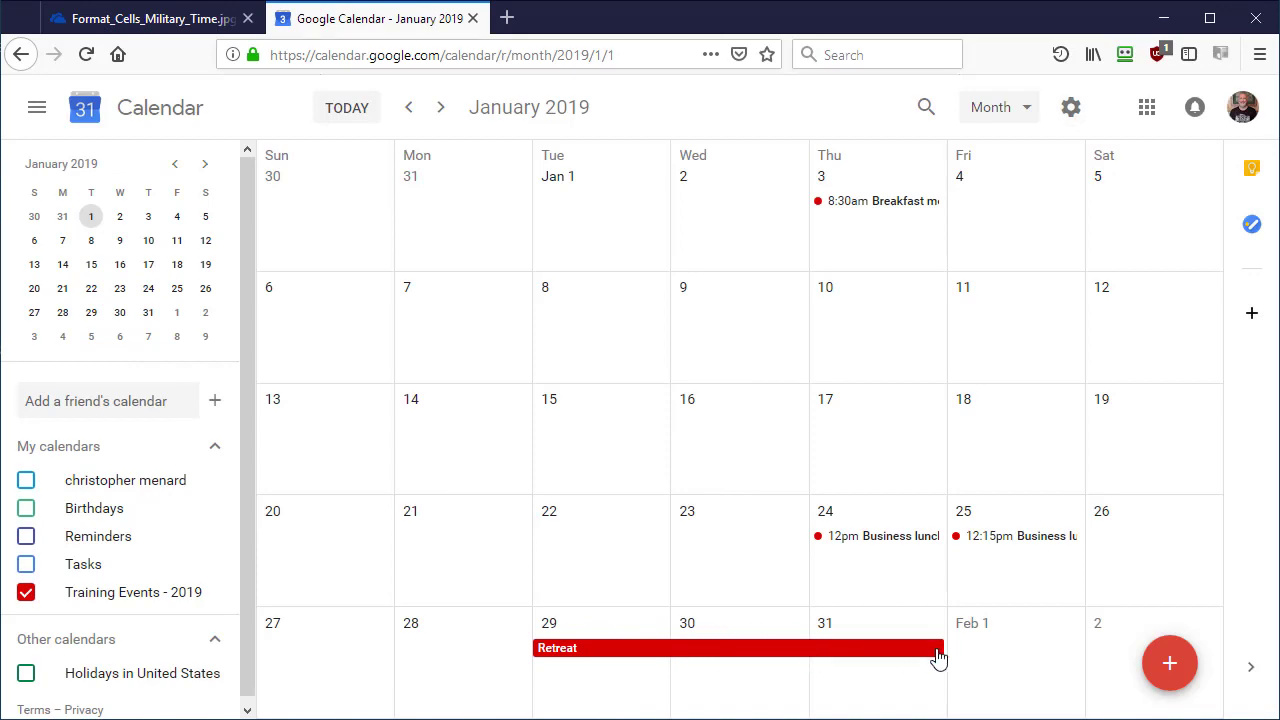
key(alt+Tab)
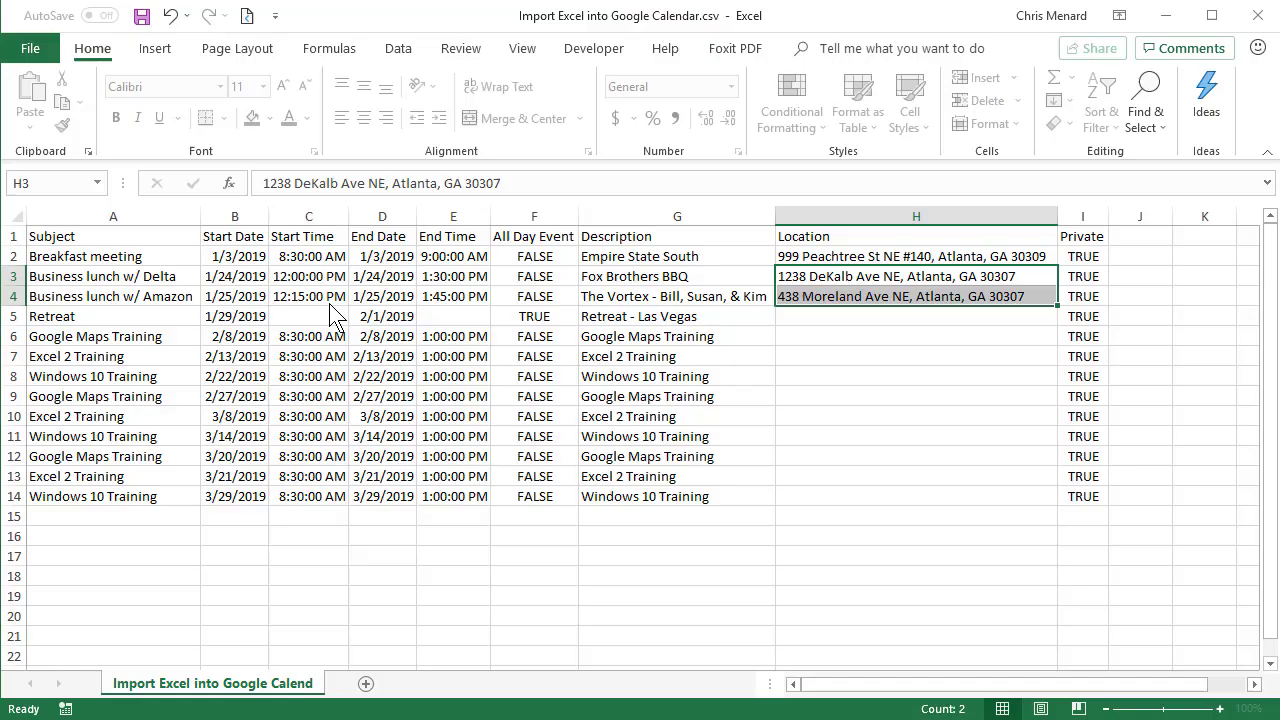
click(386, 316)
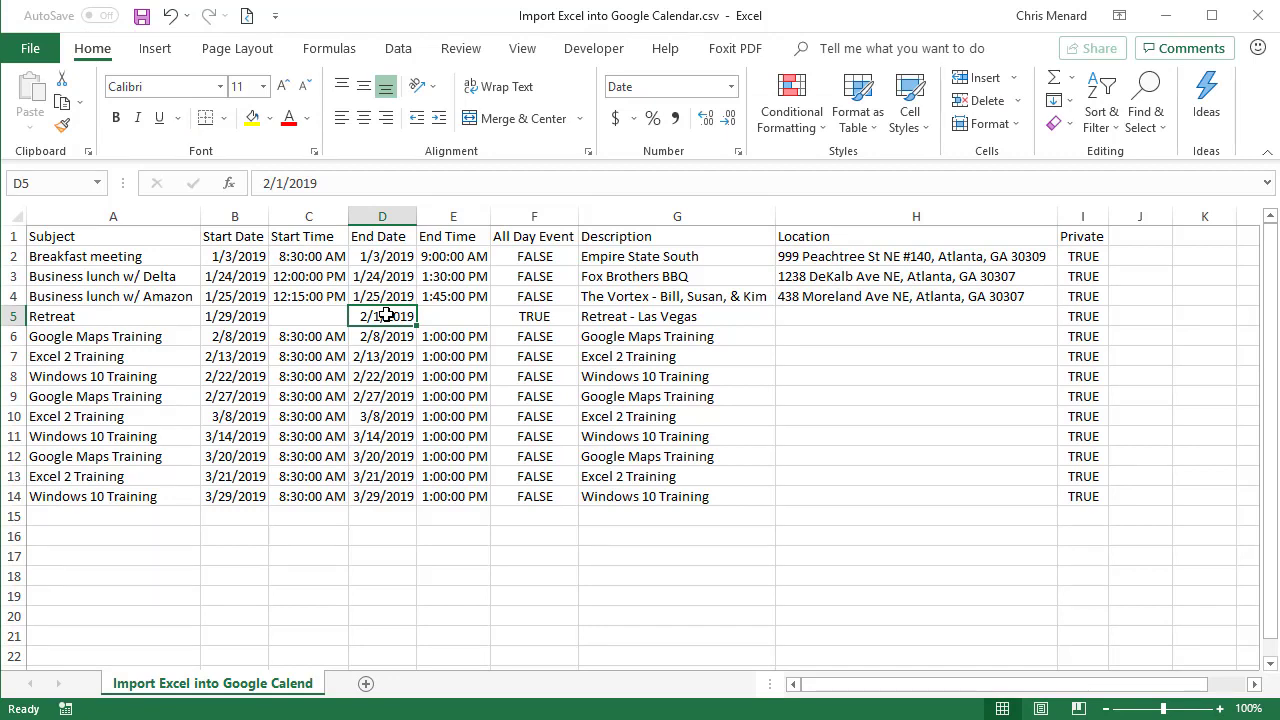
click(1165, 15)
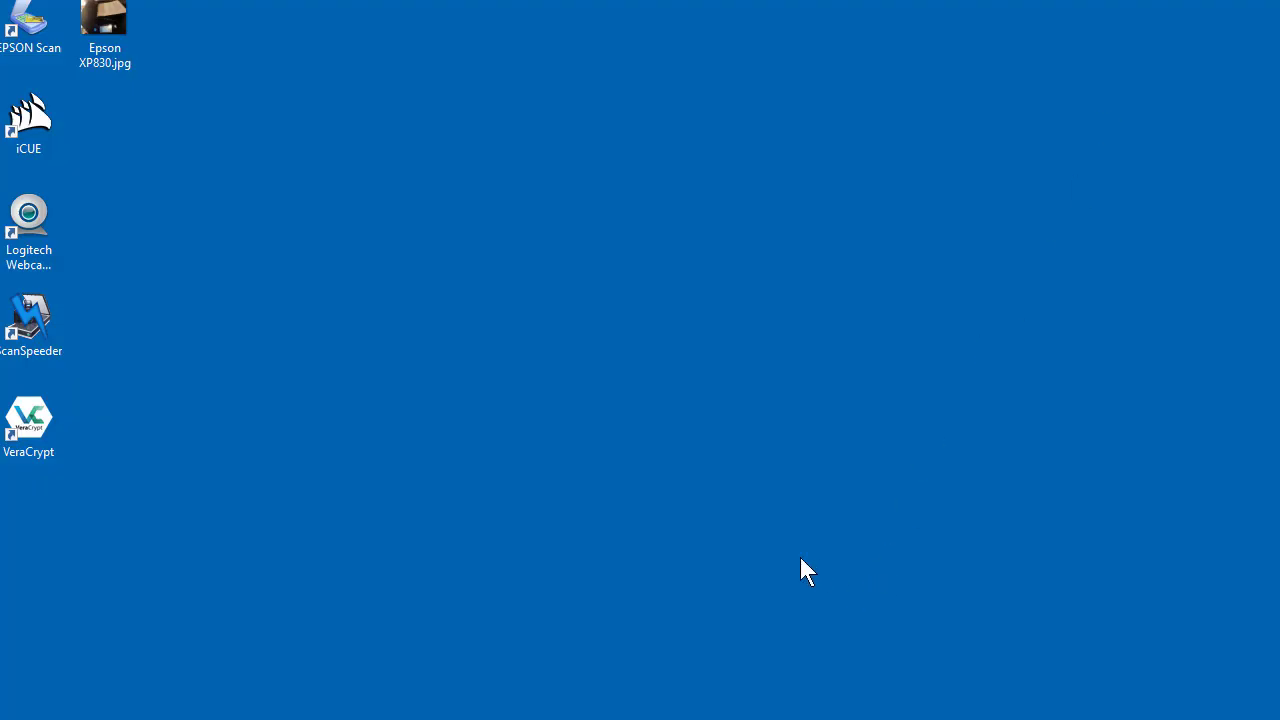
key(alt+Tab)
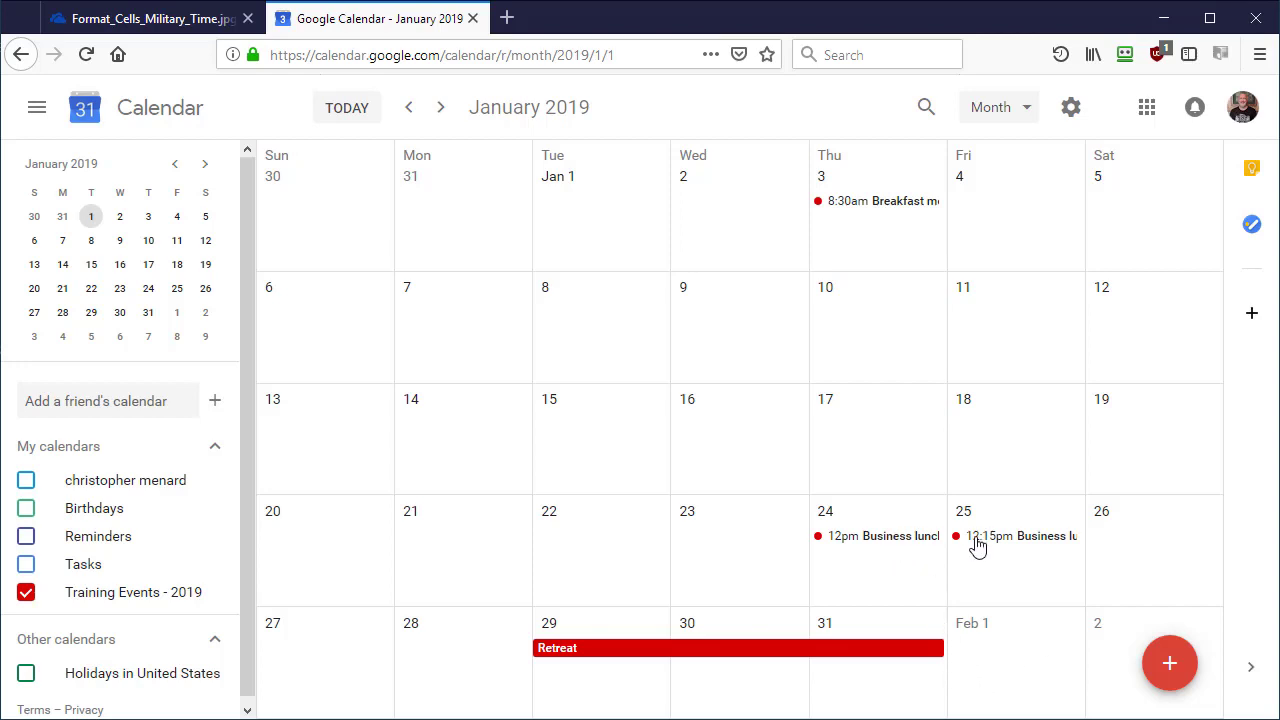
Open the Business lunch w/ Delta event on January 24 and compare its details with its row in Excel
click(876, 541)
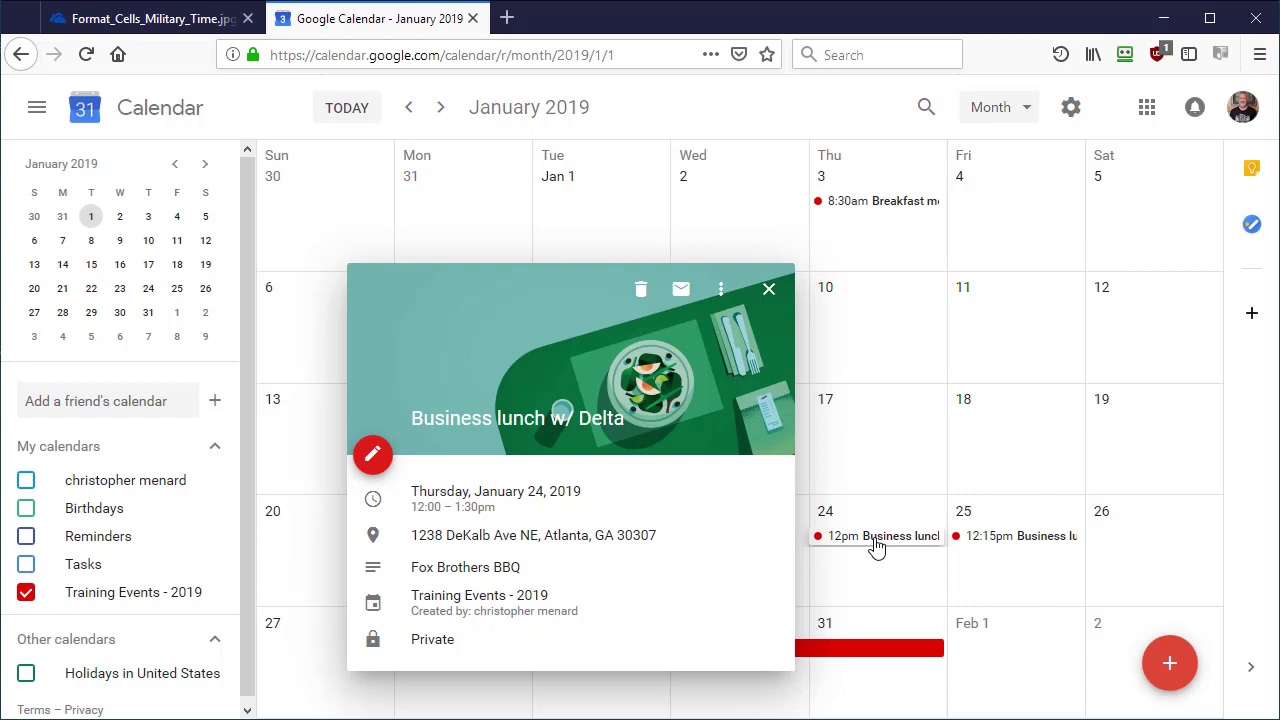
key(alt+Tab)
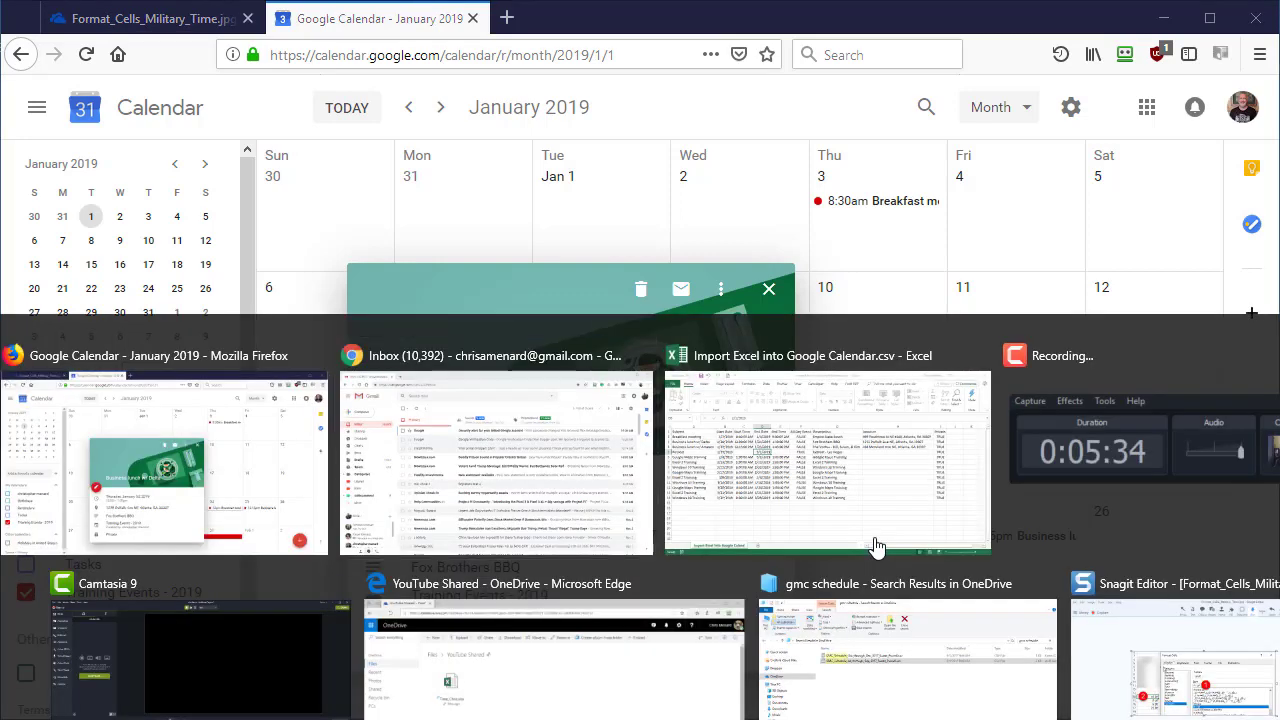
key(alt+Tab)
key(alt+Tab)
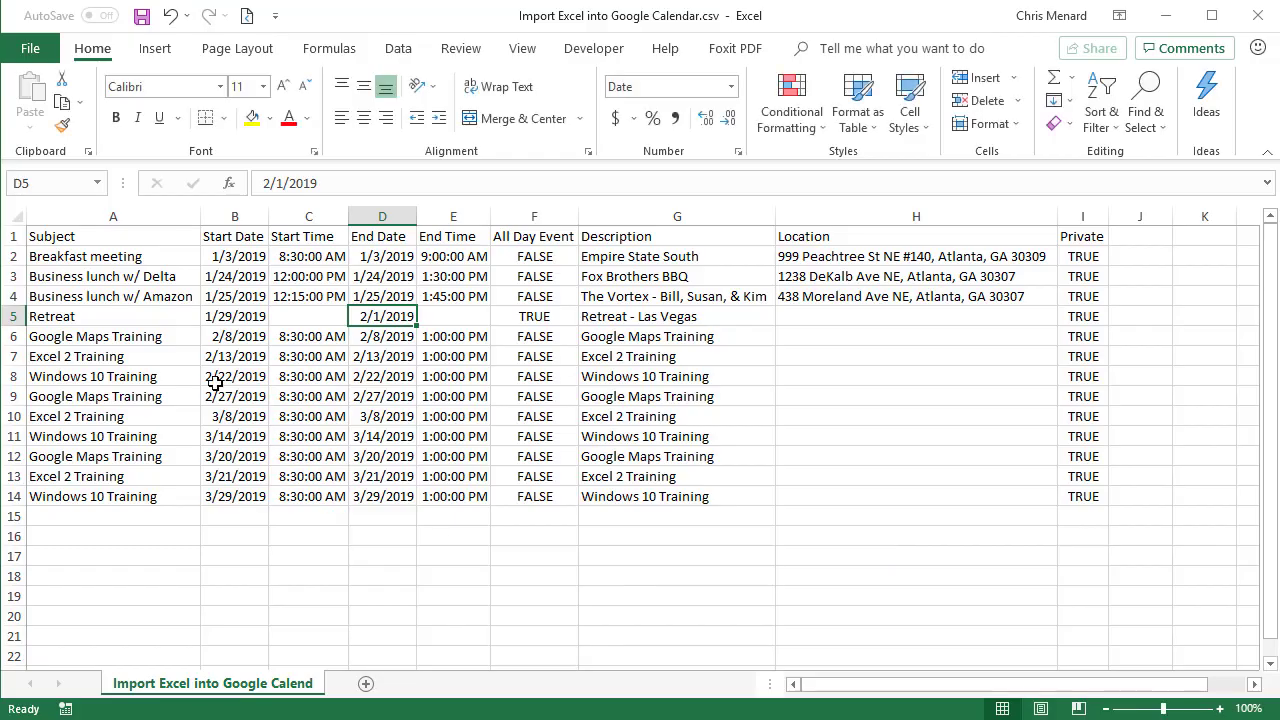
click(148, 279)
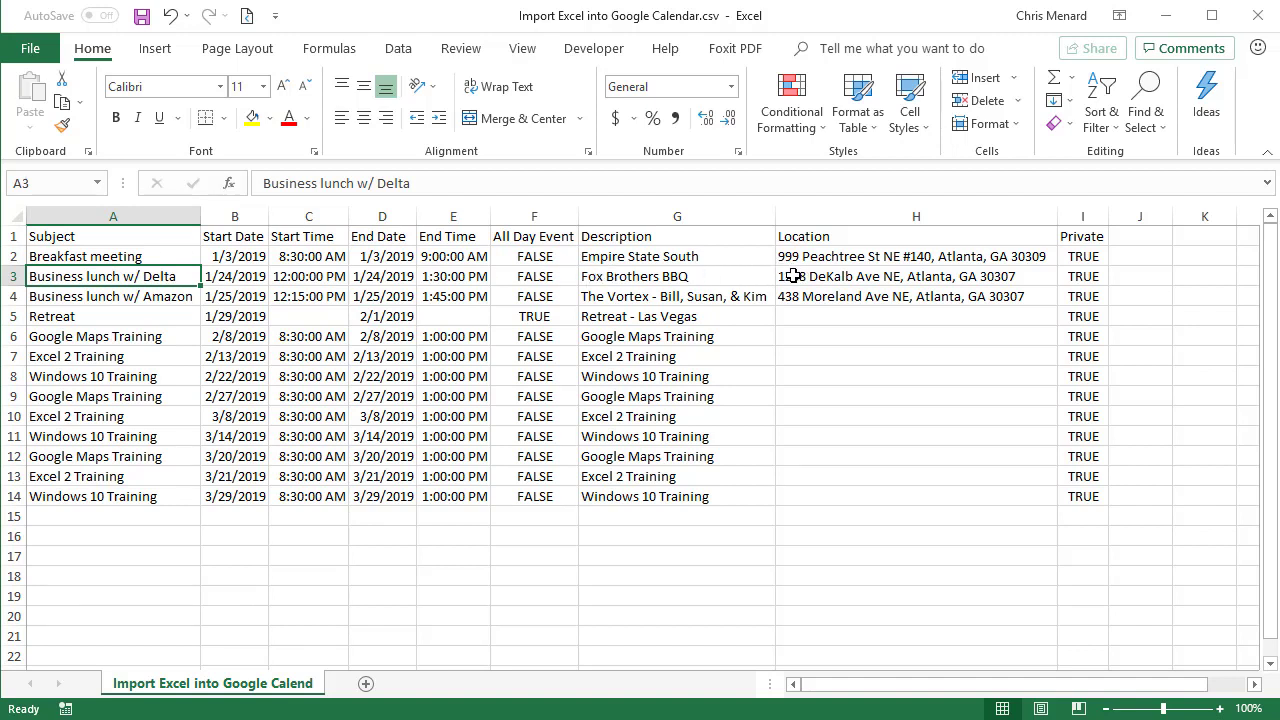
key(alt+Tab)
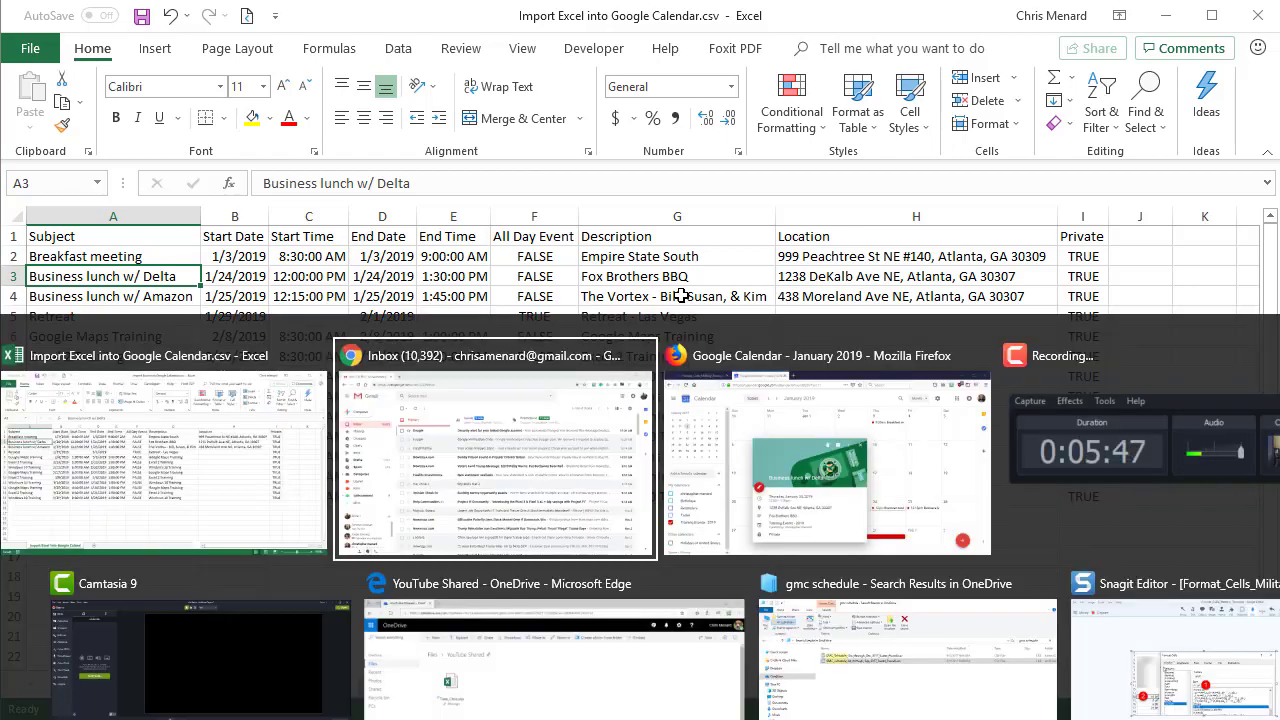
key(alt+Tab)
key(alt+Tab)
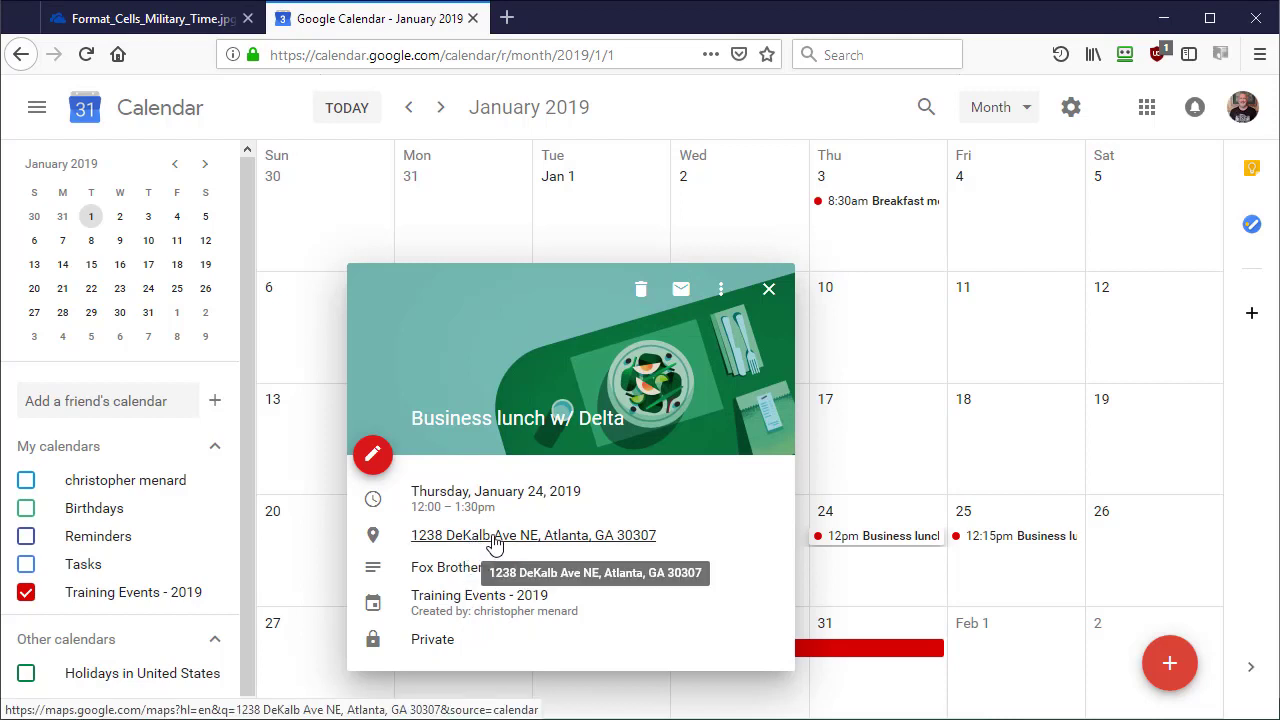
View the Delta lunch's location in Google Maps, and close the map and the event details
click(495, 540)
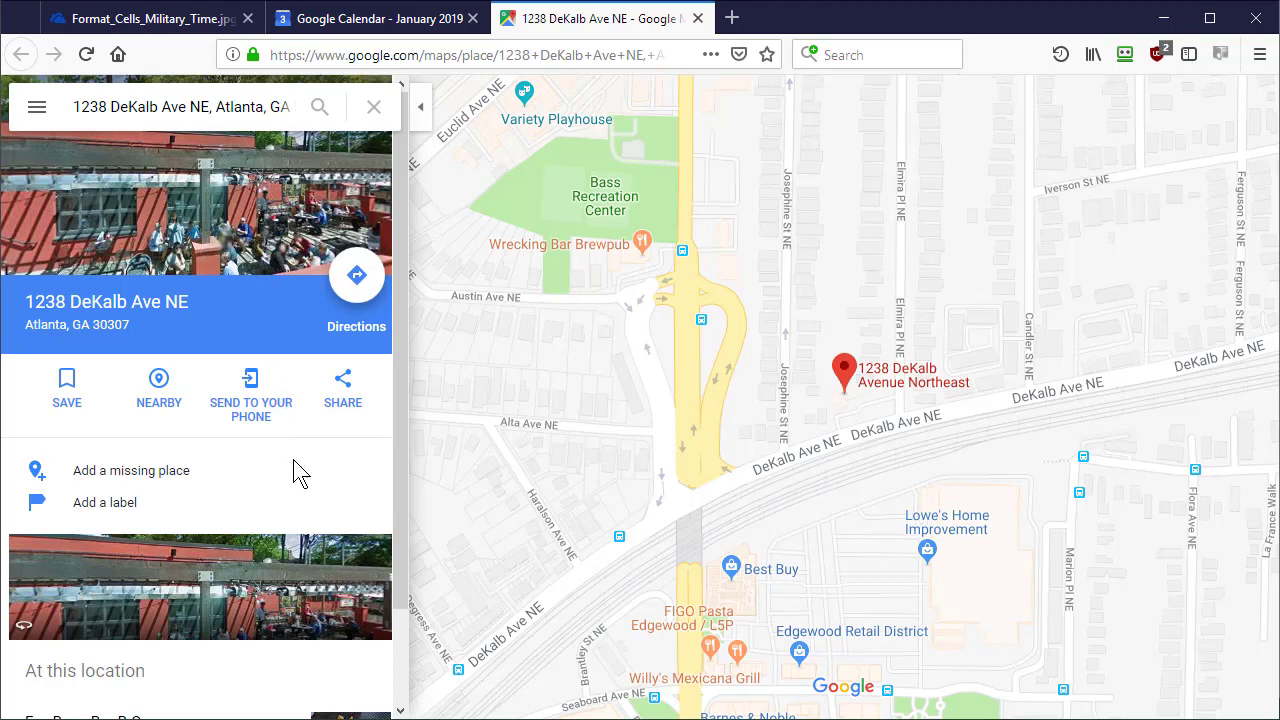
click(697, 18)
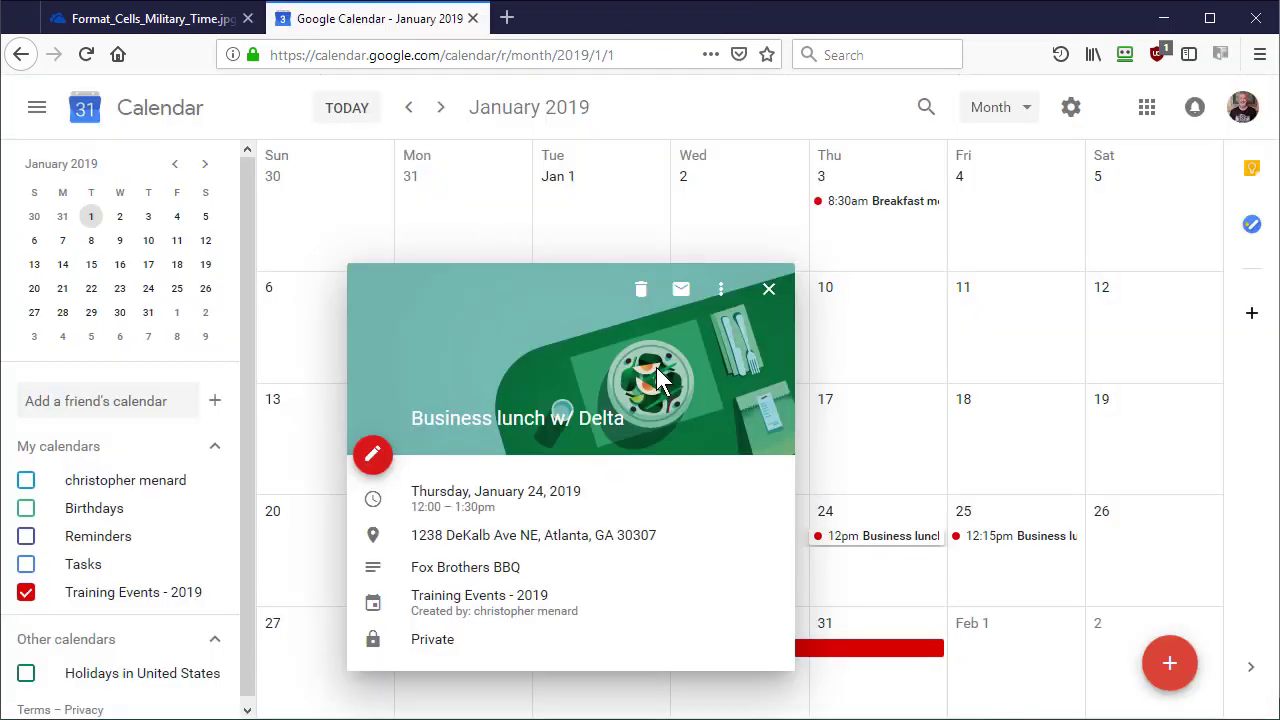
click(769, 291)
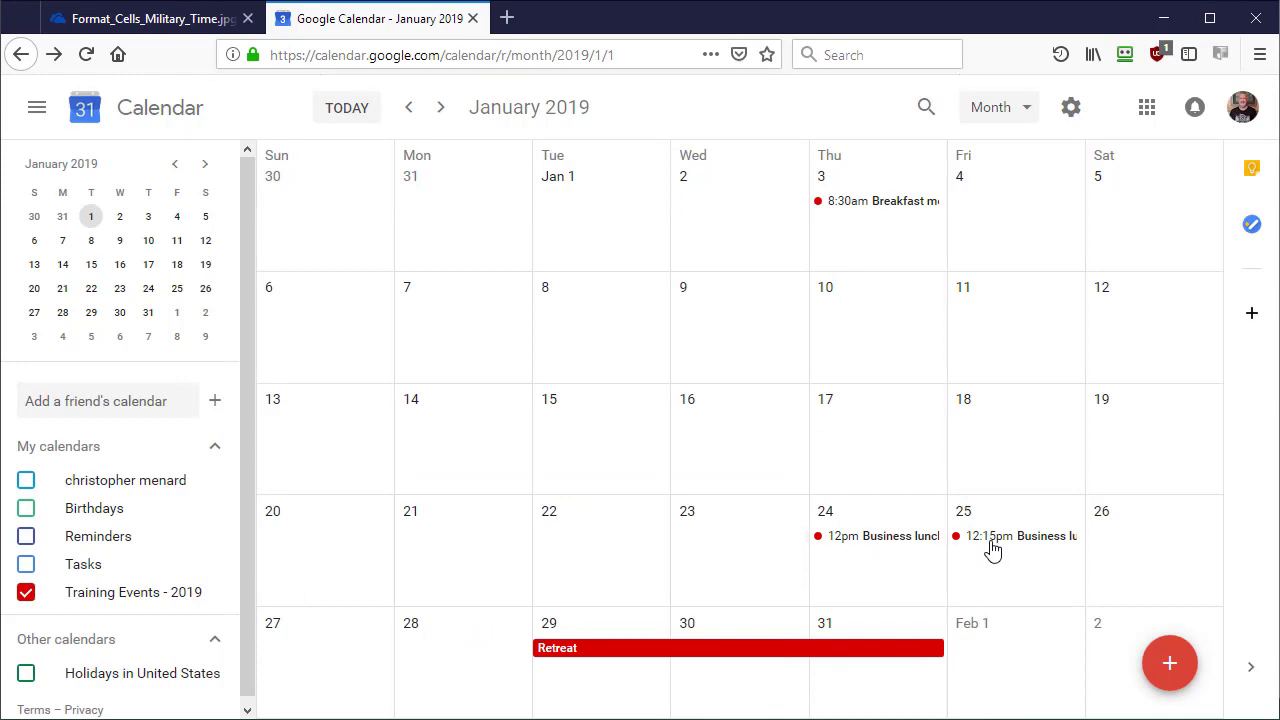
Open the Business lunch w/ Amazon event on January 25, view its location in Google Maps, and close both
click(992, 540)
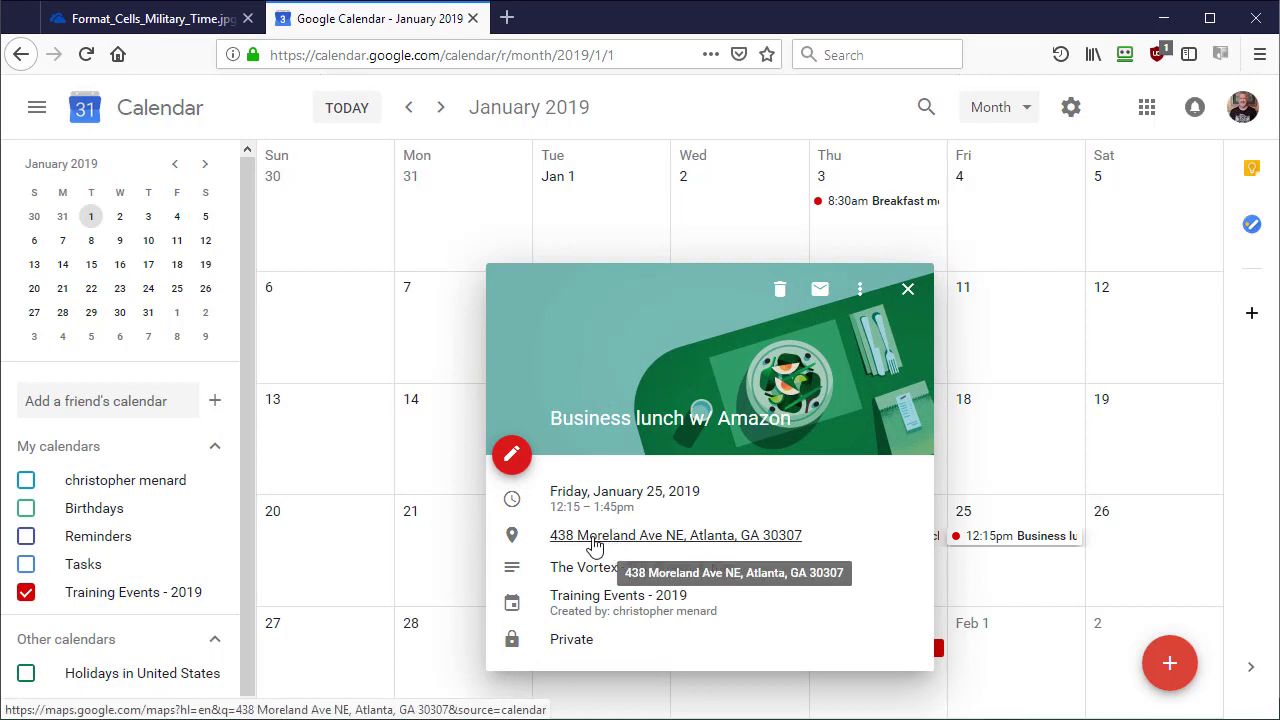
click(595, 540)
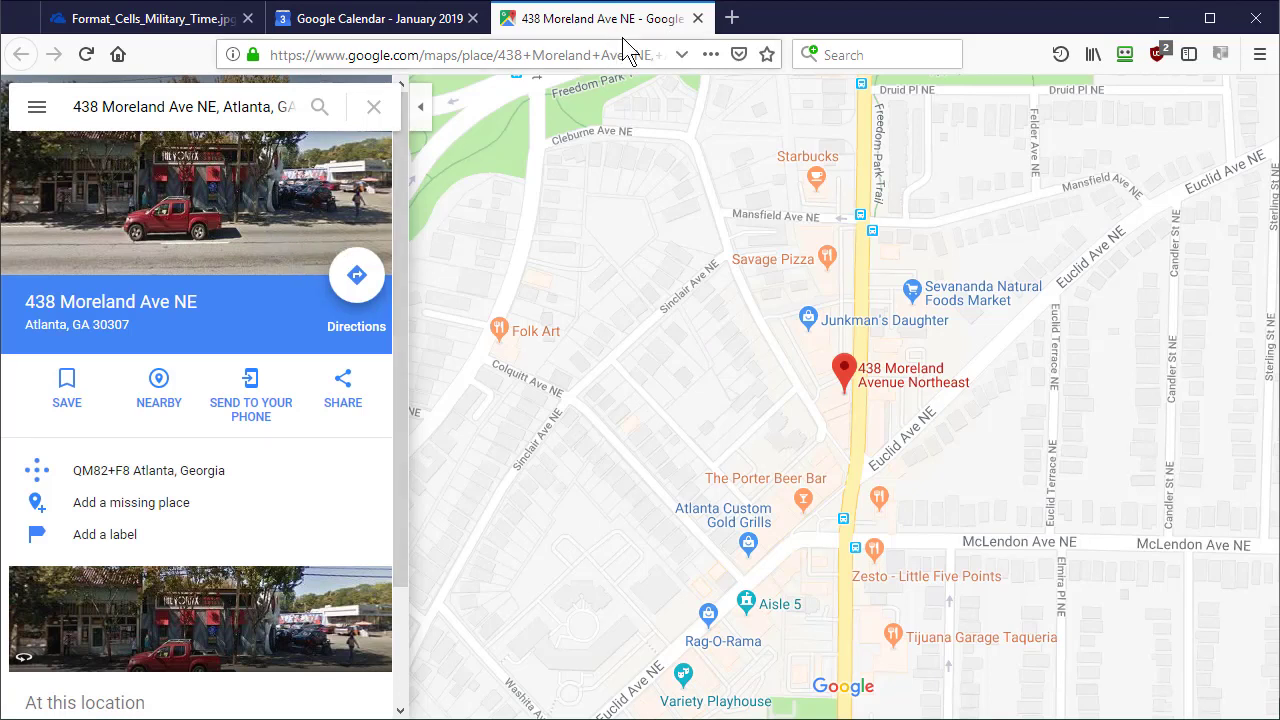
click(697, 19)
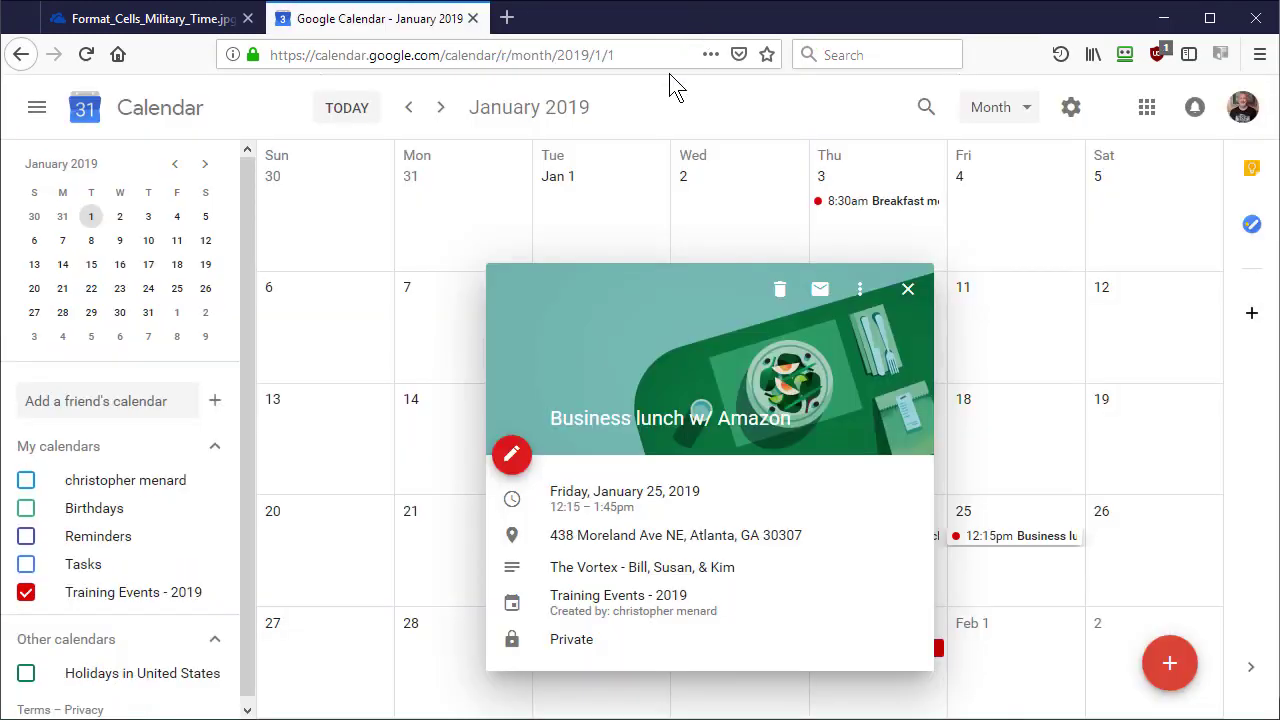
click(907, 292)
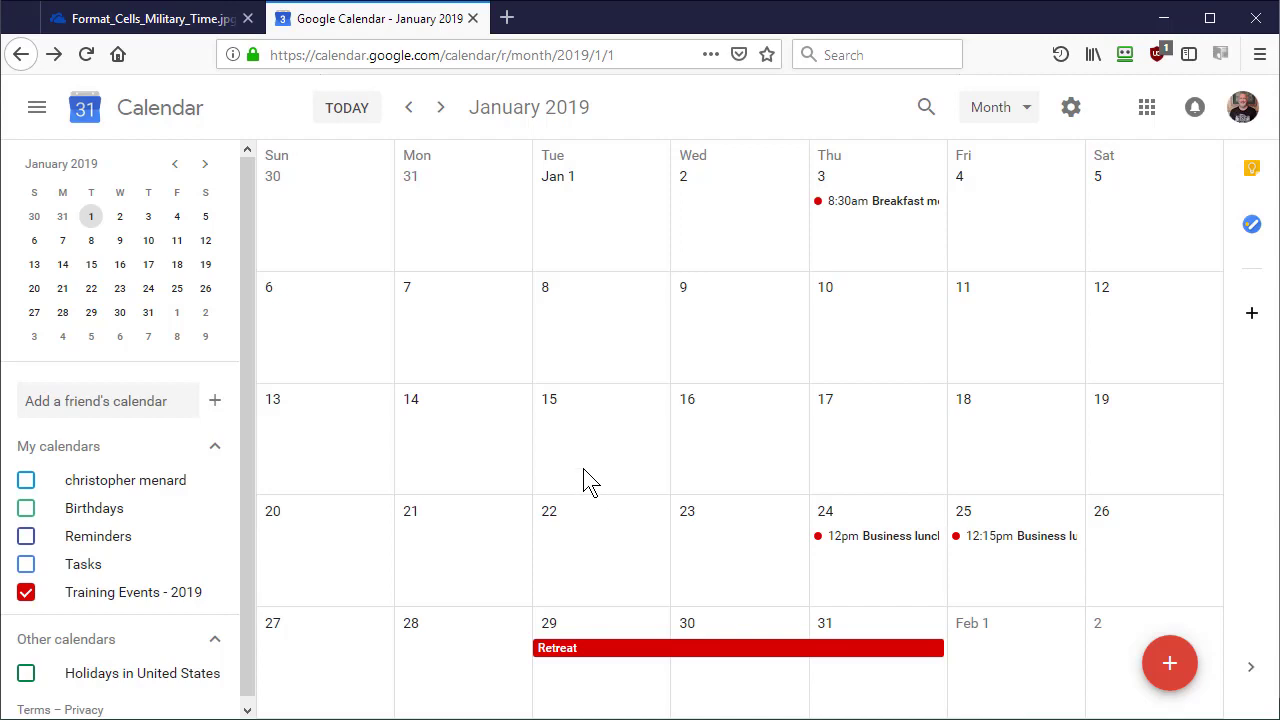
Switch to Excel and examine the dates of the February training events
key(alt+Tab)
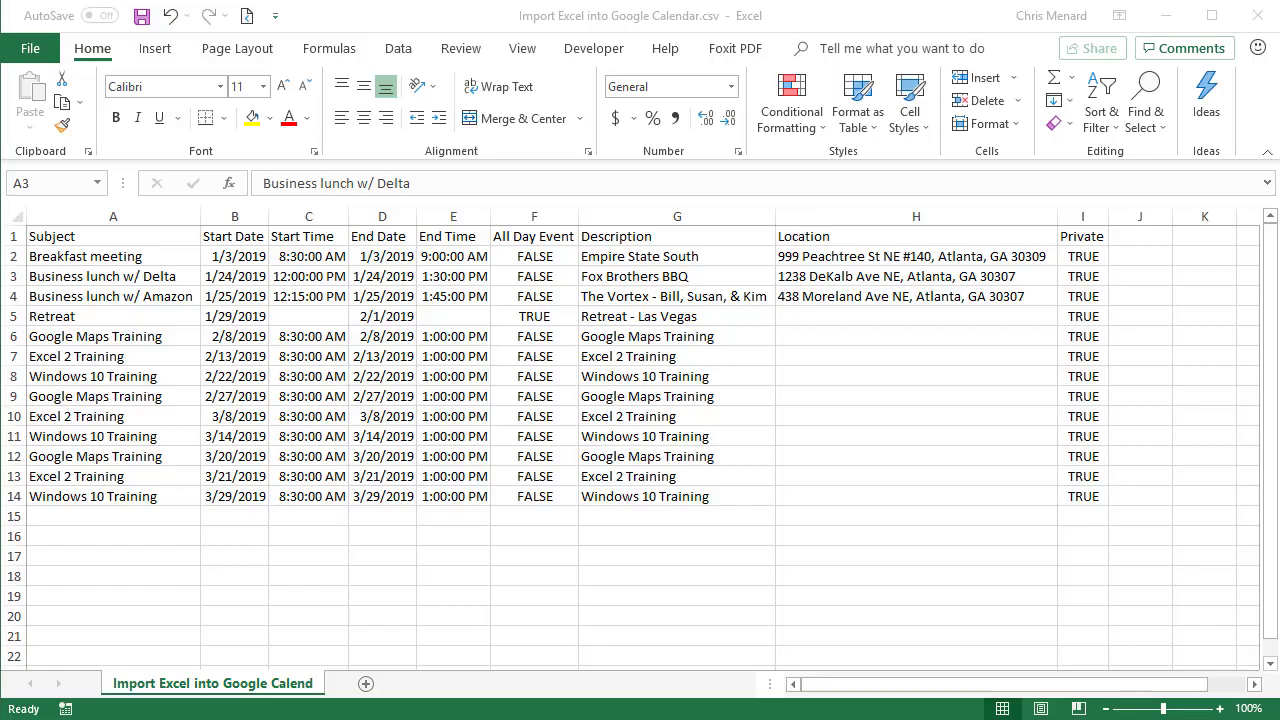
click(404, 383)
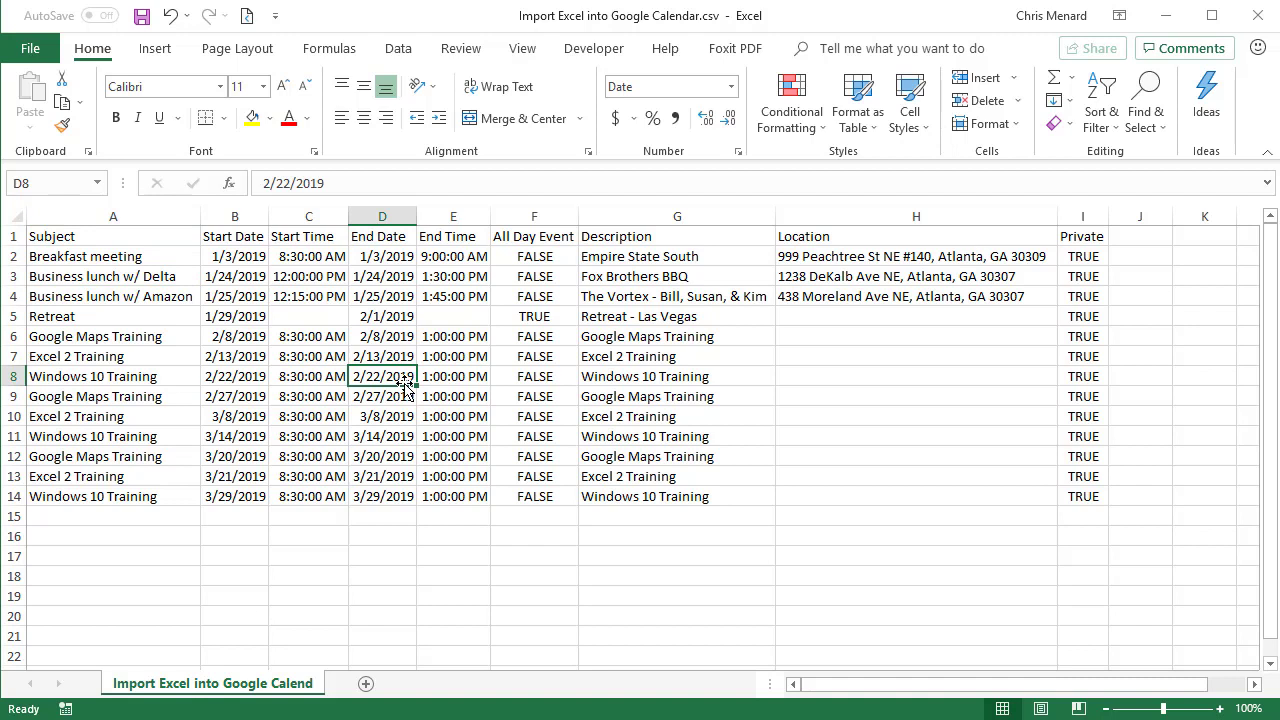